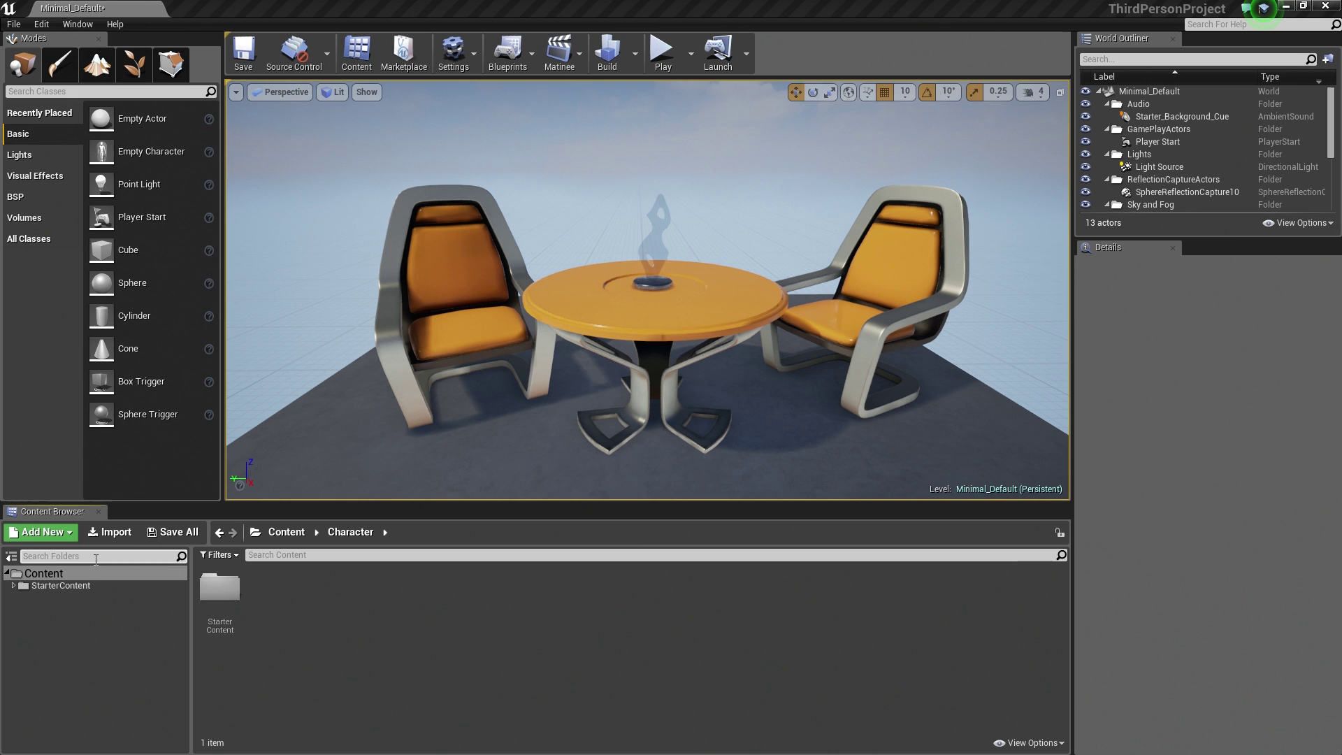
# Create a new folder named Character inside the Content folder
pyautogui.rightClick(42, 583)
pyautogui.click(42, 576)
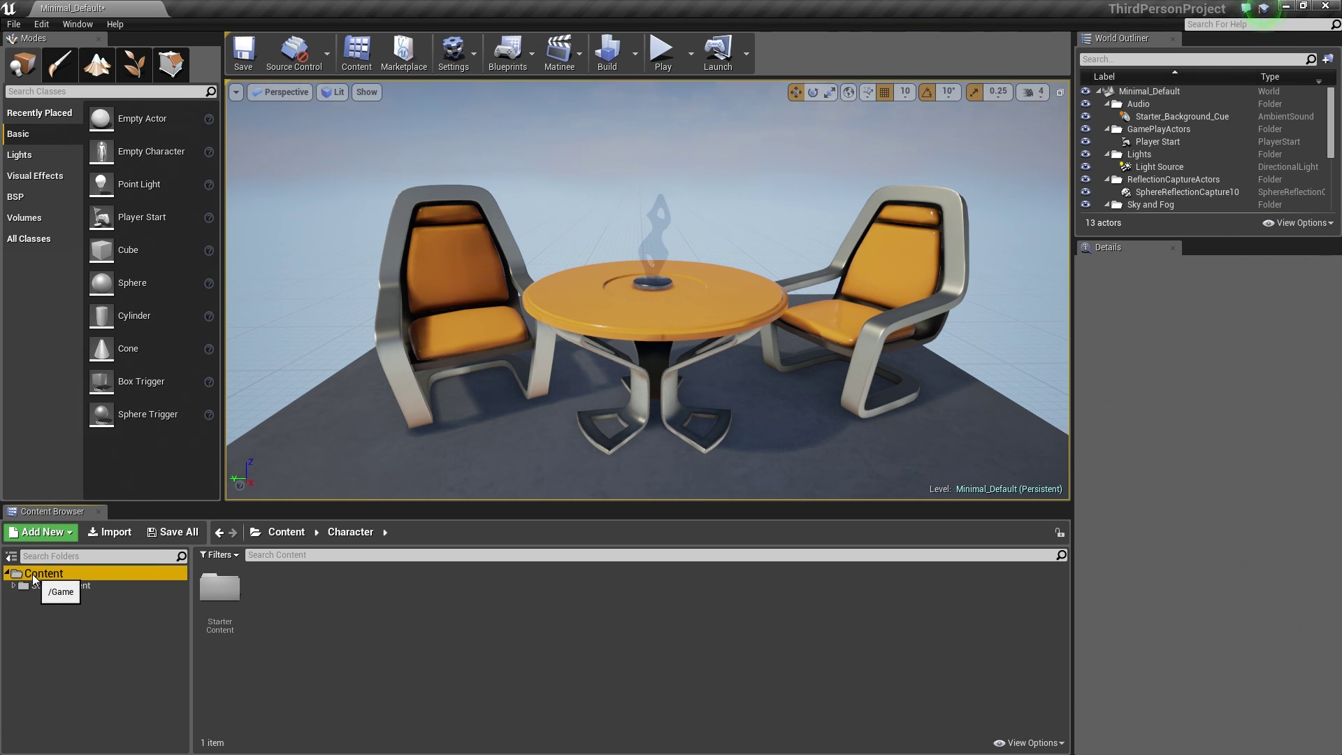
pyautogui.rightClick(34, 577)
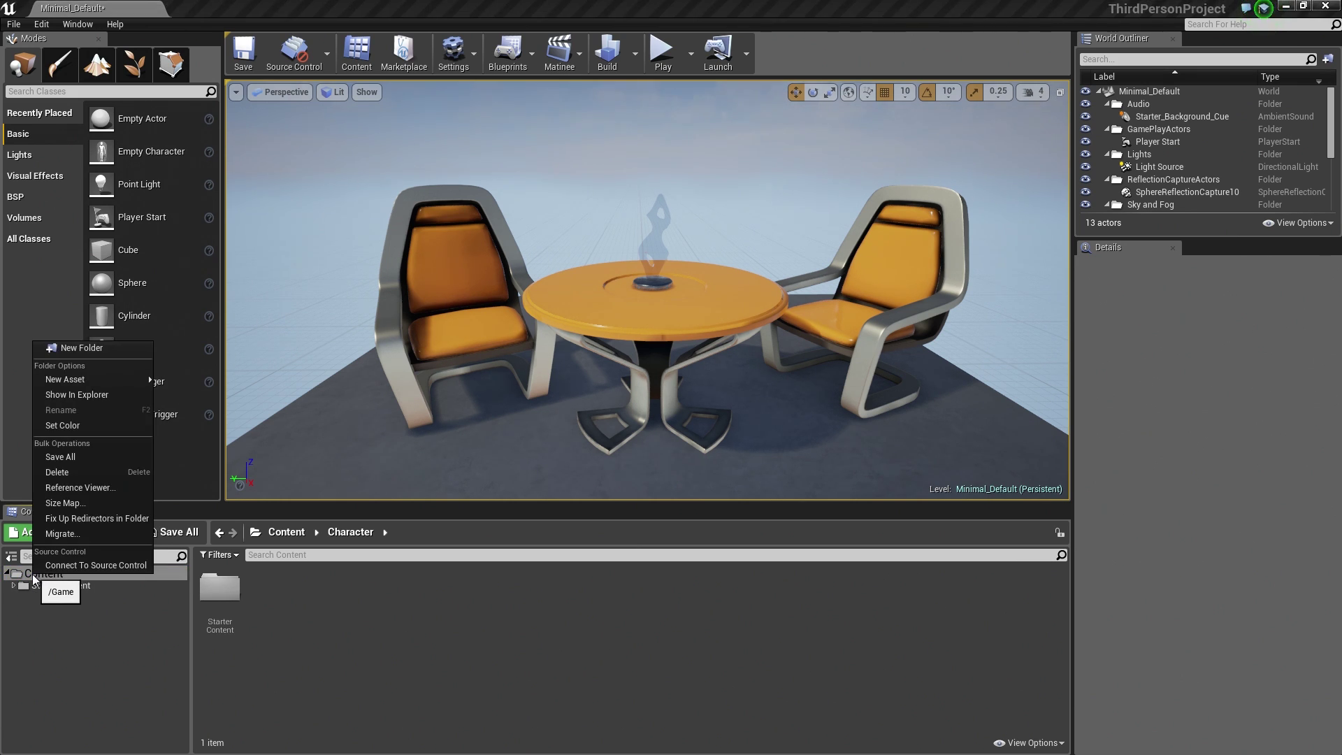
pyautogui.click(71, 351)
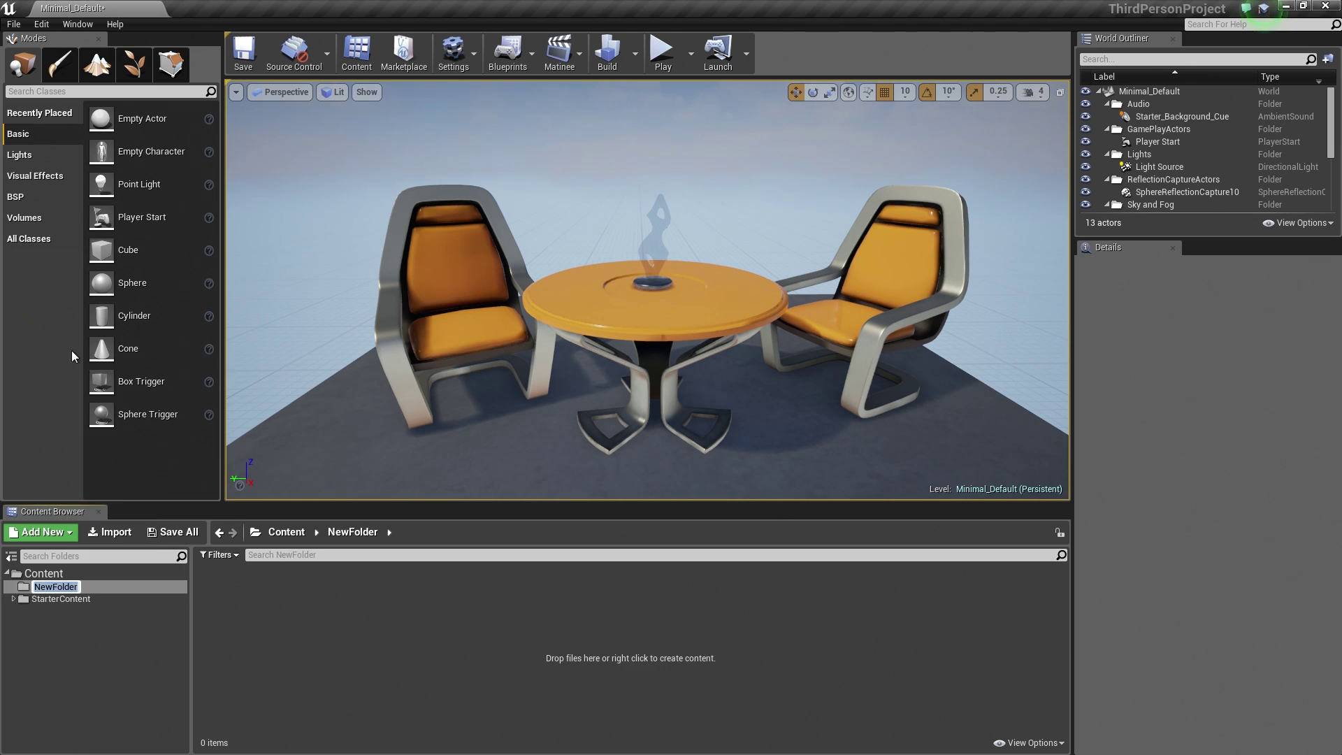
pyautogui.write('Character')
pyautogui.press('Return')
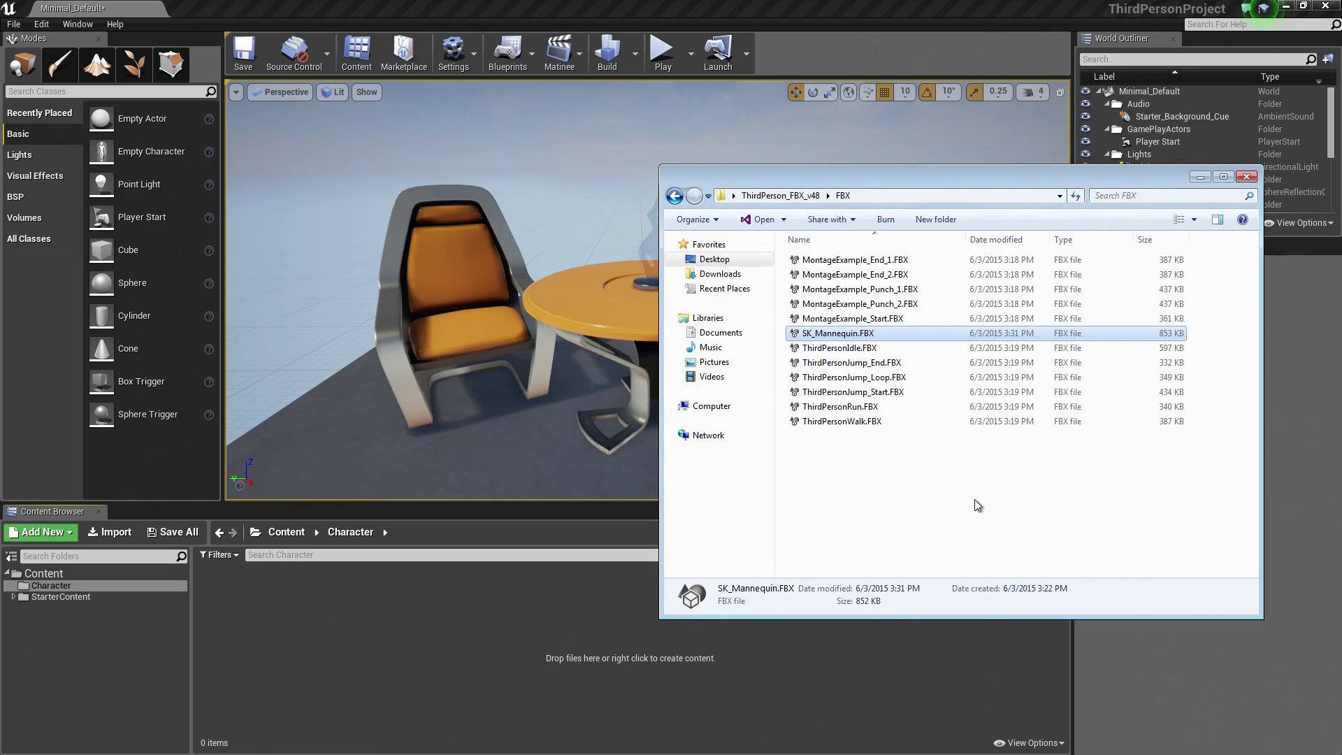
# Select SK_Mannequin.FBX in the FBX folder and start dragging it toward Unreal
pyautogui.click(974, 506)
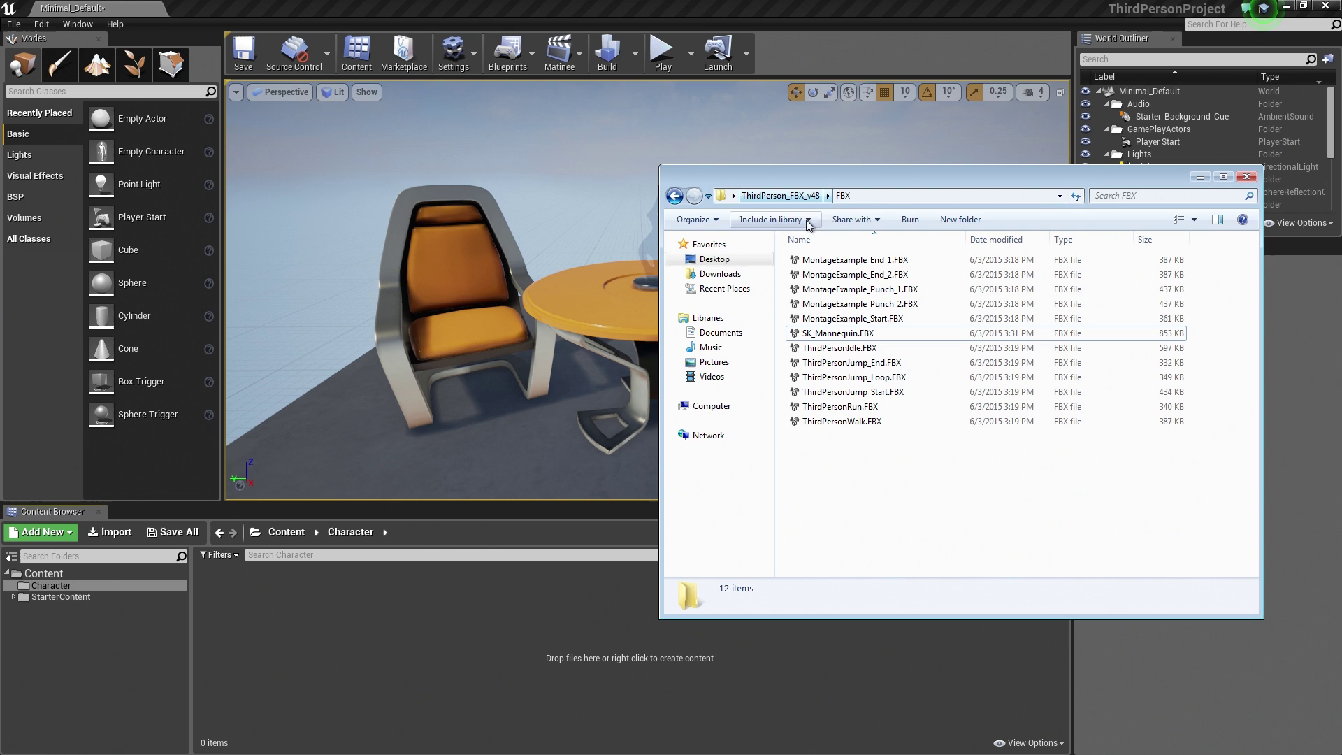
pyautogui.click(867, 334)
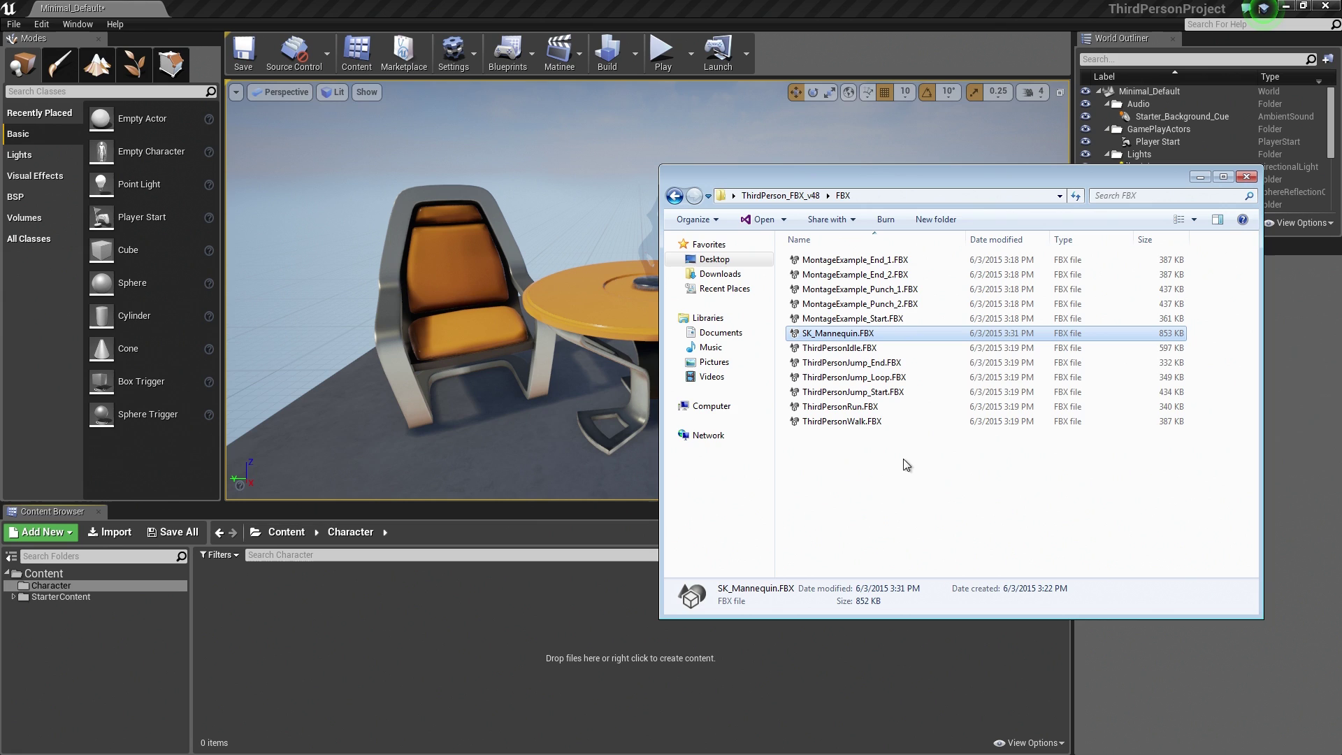
pyautogui.moveTo(830, 336); pyautogui.dragTo(828, 342)
# Drop SK_Mannequin.FBX into the Character folder, then cancel the FBX import
pyautogui.moveTo(823, 338)
pyautogui.mouseDown()
pyautogui.moveTo(527, 562)
pyautogui.moveTo(405, 615)
pyautogui.mouseUp()
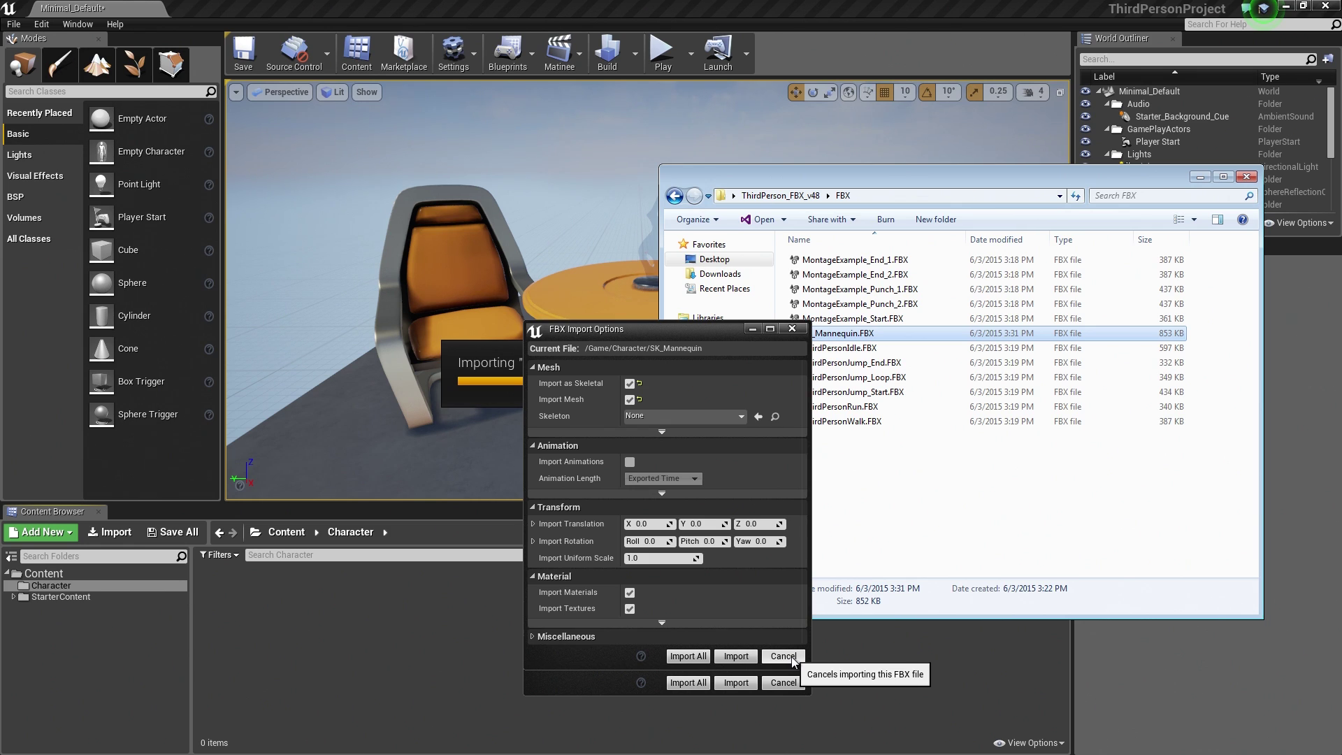
pyautogui.click(783, 657)
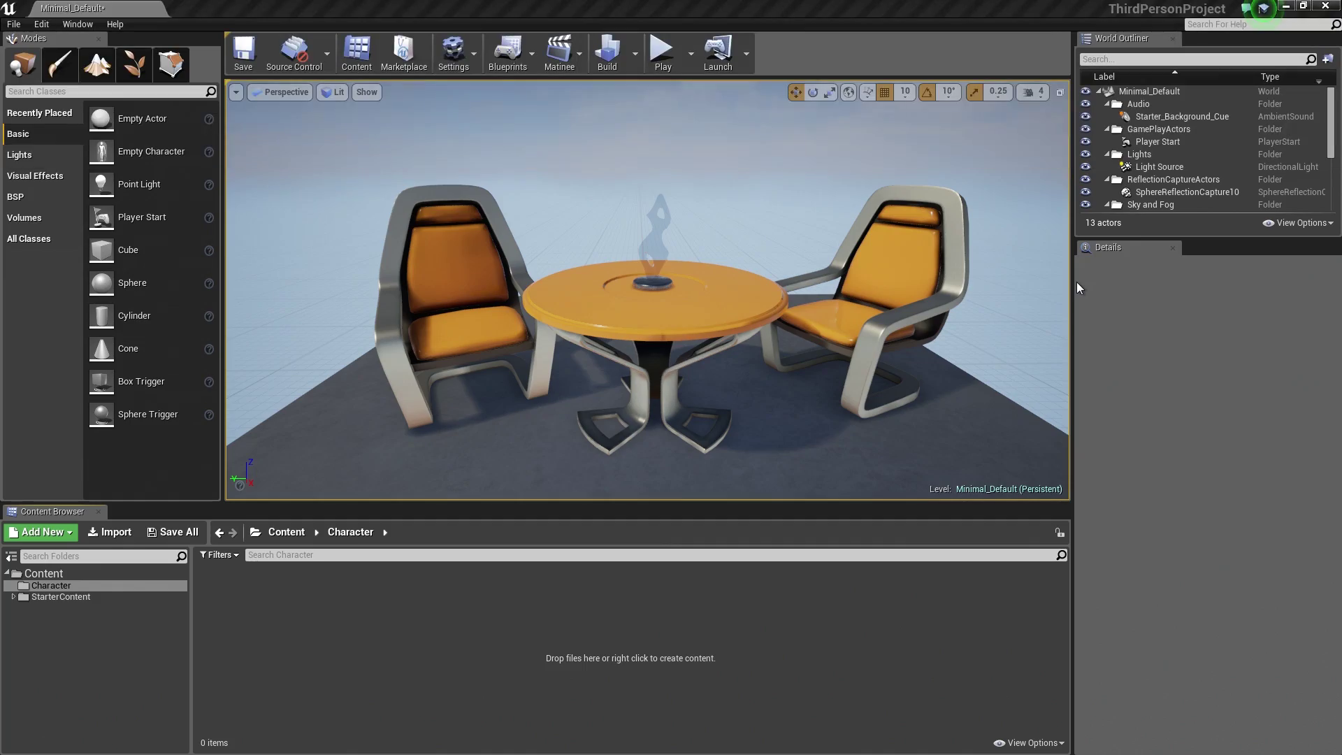
# Drag SK_Mannequin.FBX from Explorer into the Character folder again
pyautogui.click(1265, 11)
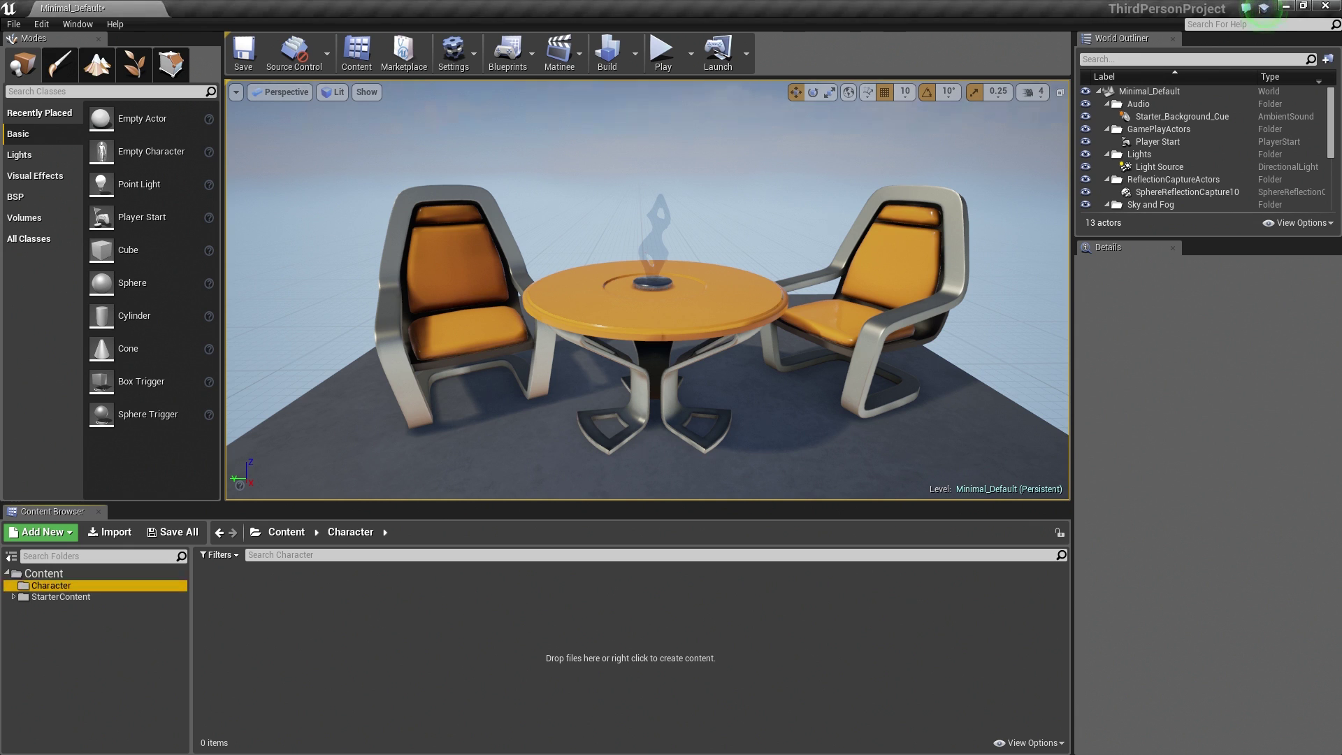
pyautogui.hotkey('alt', 'Tab')
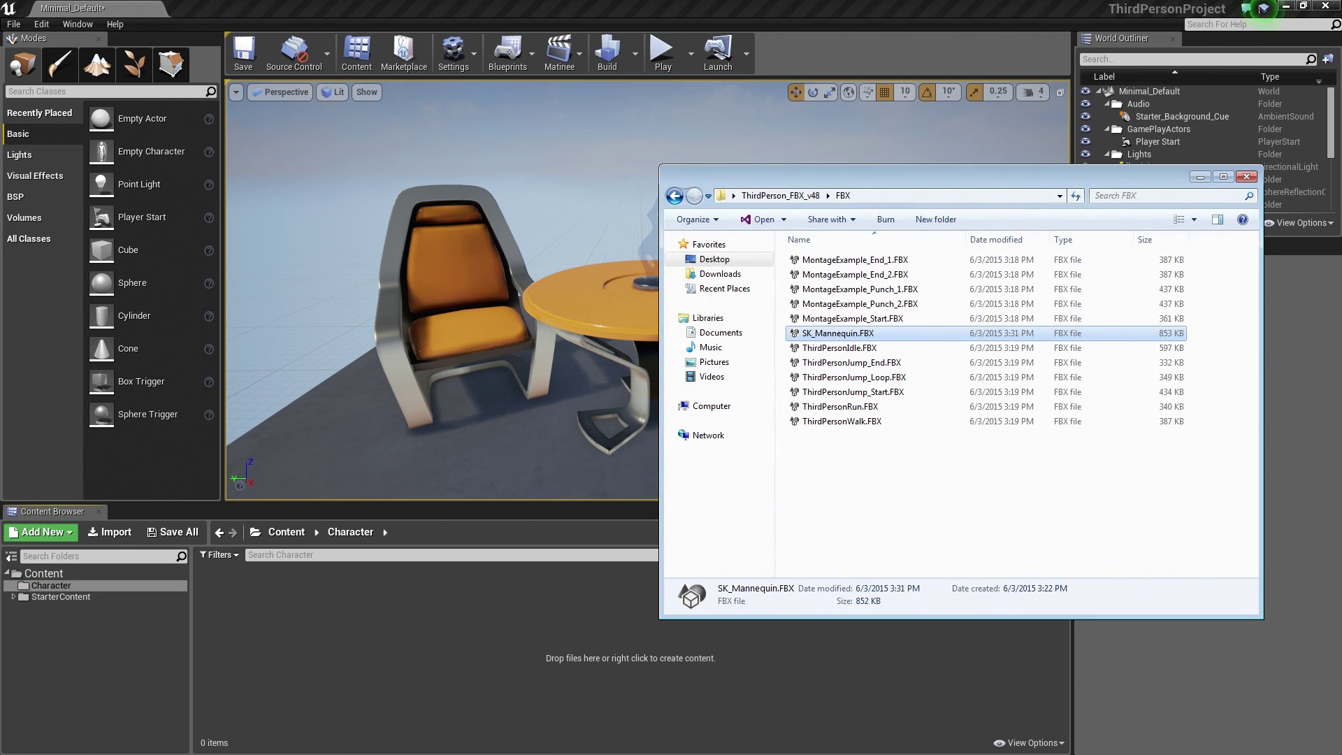
pyautogui.moveTo(861, 178); pyautogui.dragTo(898, 159)
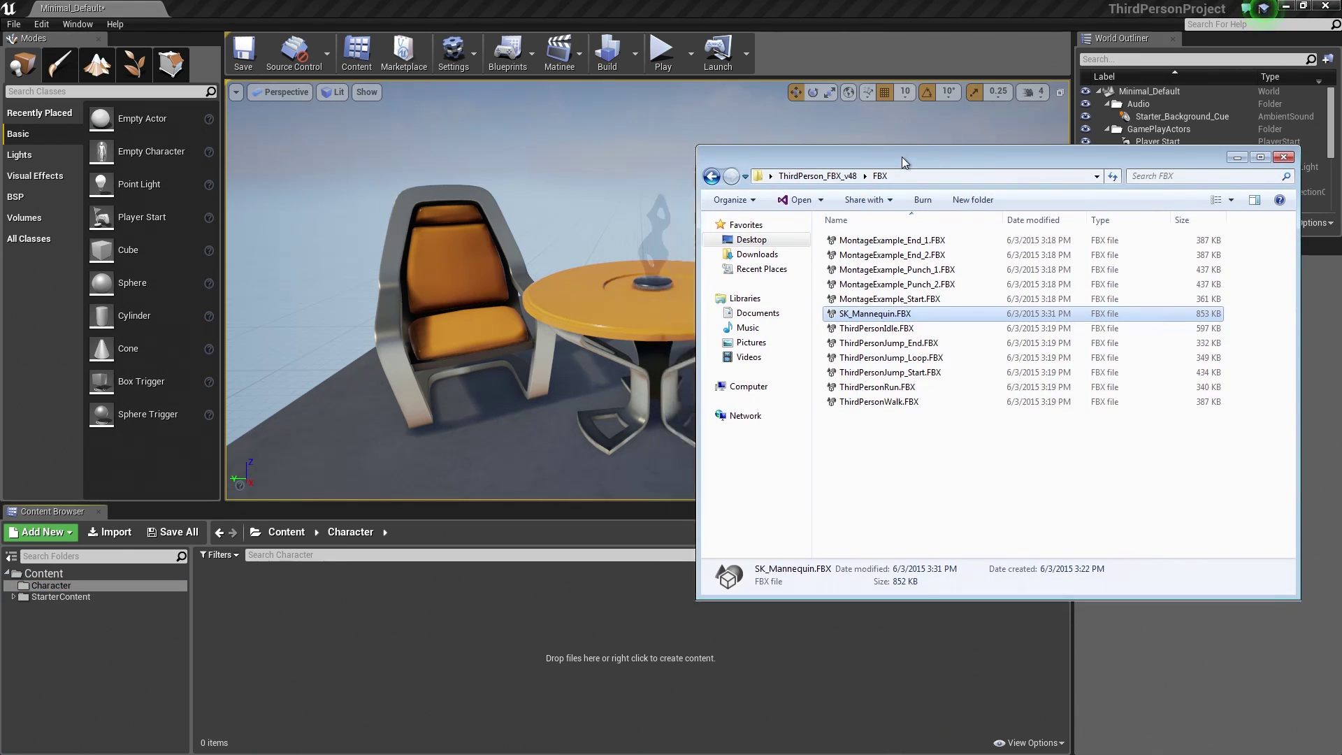
pyautogui.moveTo(885, 314)
pyautogui.mouseDown()
pyautogui.moveTo(411, 636)
pyautogui.moveTo(318, 592)
pyautogui.mouseUp()
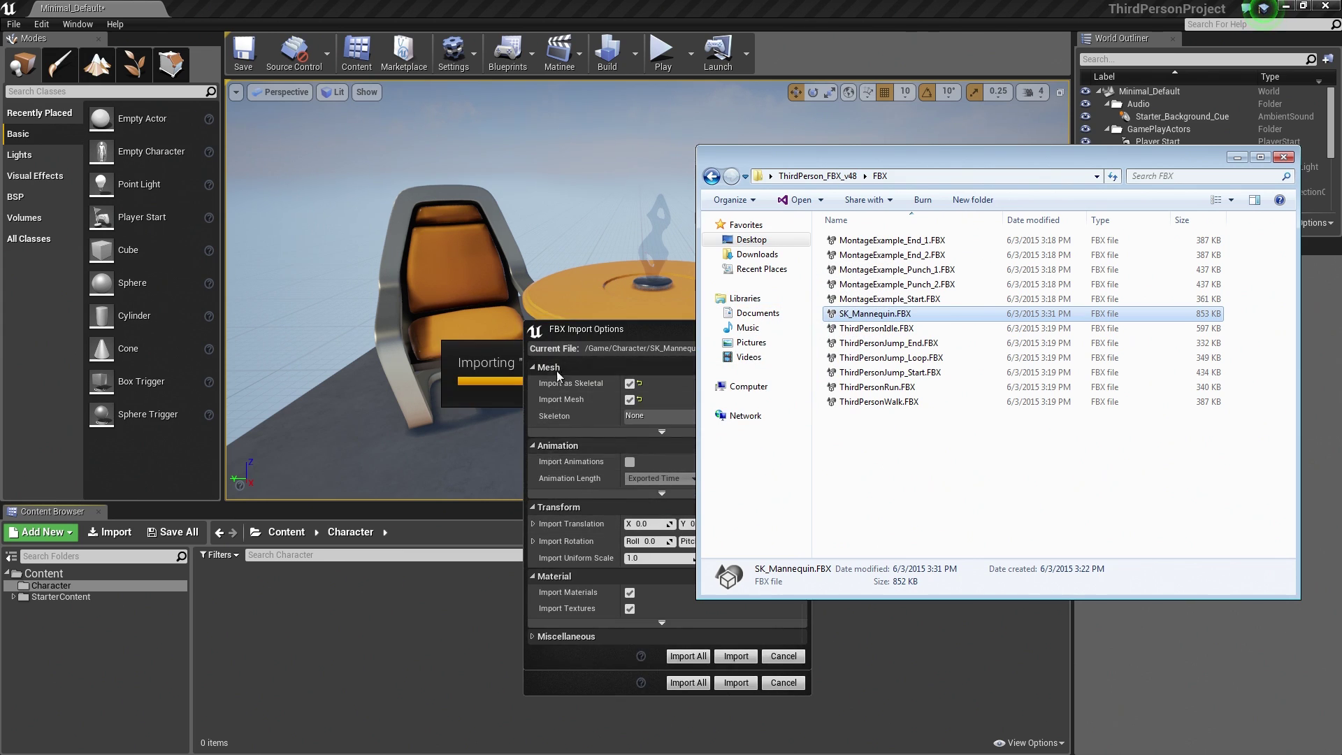
pyautogui.moveTo(594, 325)
pyautogui.mouseDown()
pyautogui.moveTo(624, 335)
pyautogui.moveTo(626, 279)
pyautogui.mouseUp()
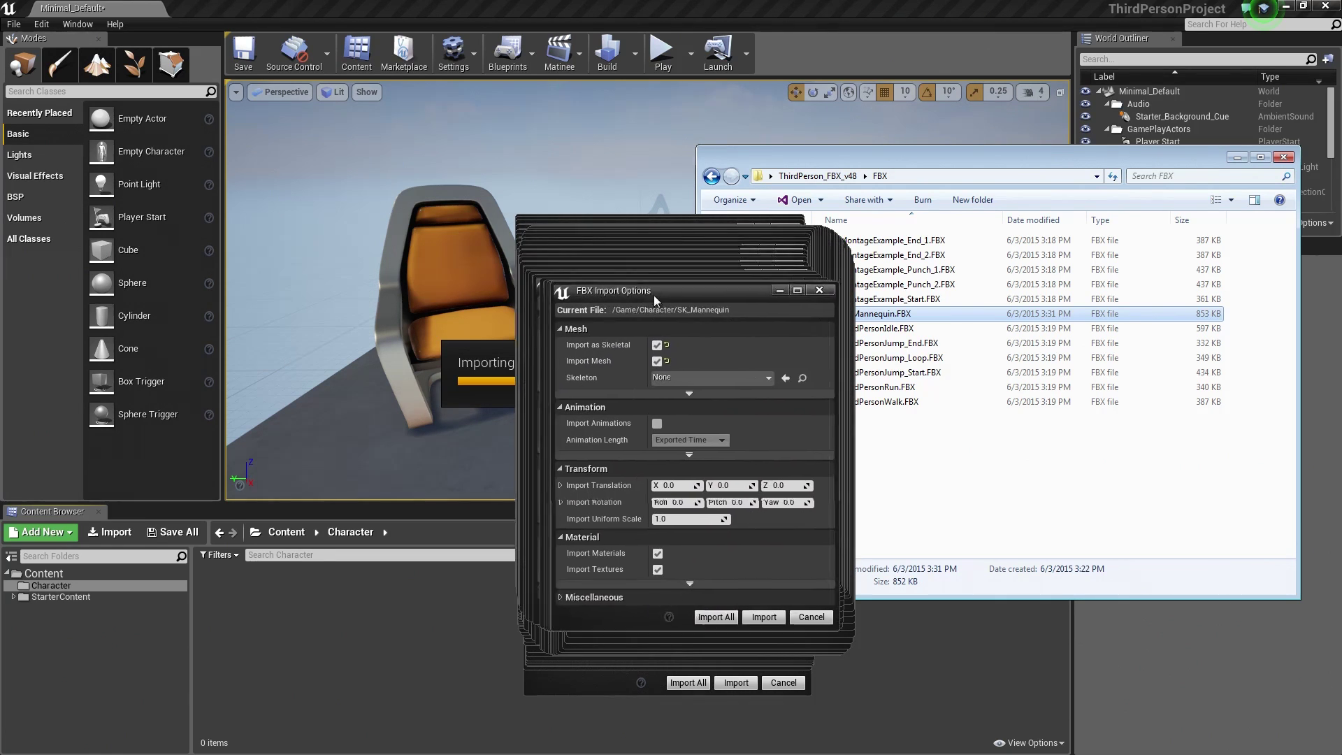
pyautogui.moveTo(627, 280); pyautogui.dragTo(641, 264)
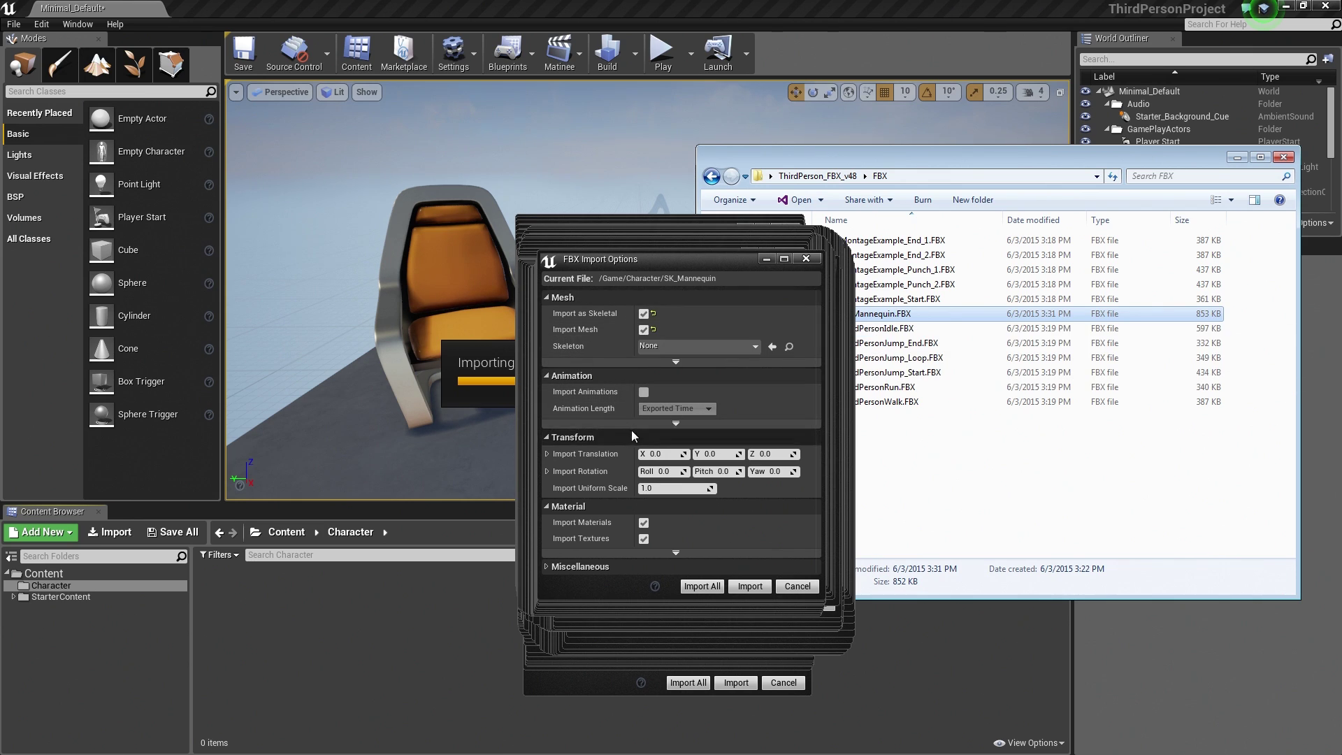
# Import SK_Mannequin for all files with Normal Import Method set to Import Normals
pyautogui.click(677, 363)
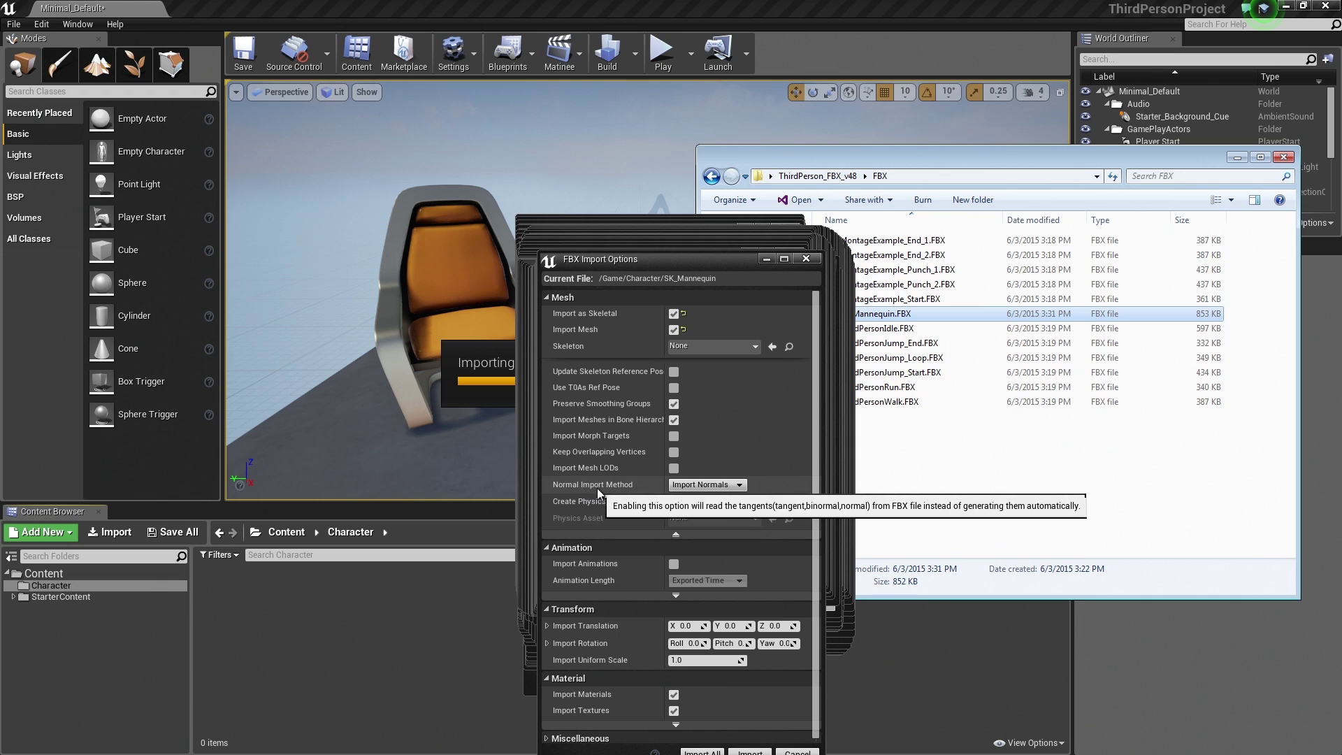
pyautogui.click(694, 486)
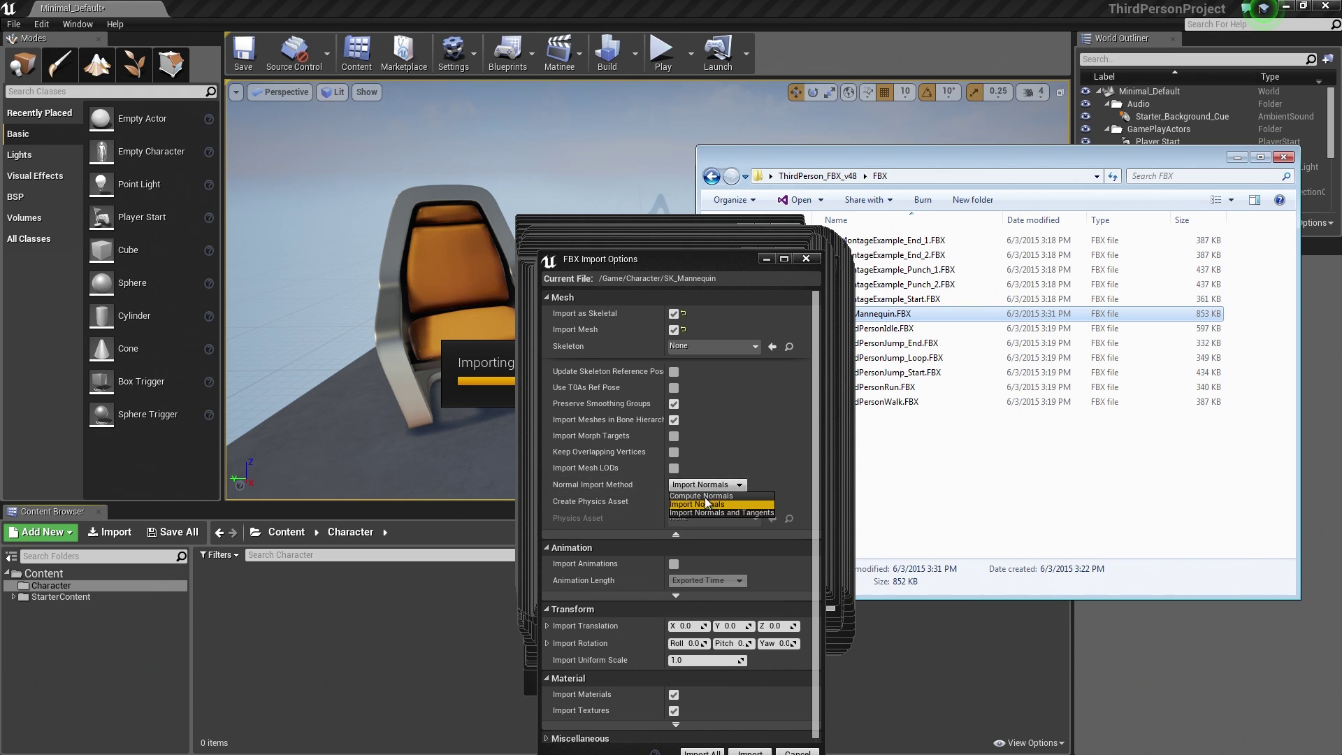
pyautogui.click(705, 495)
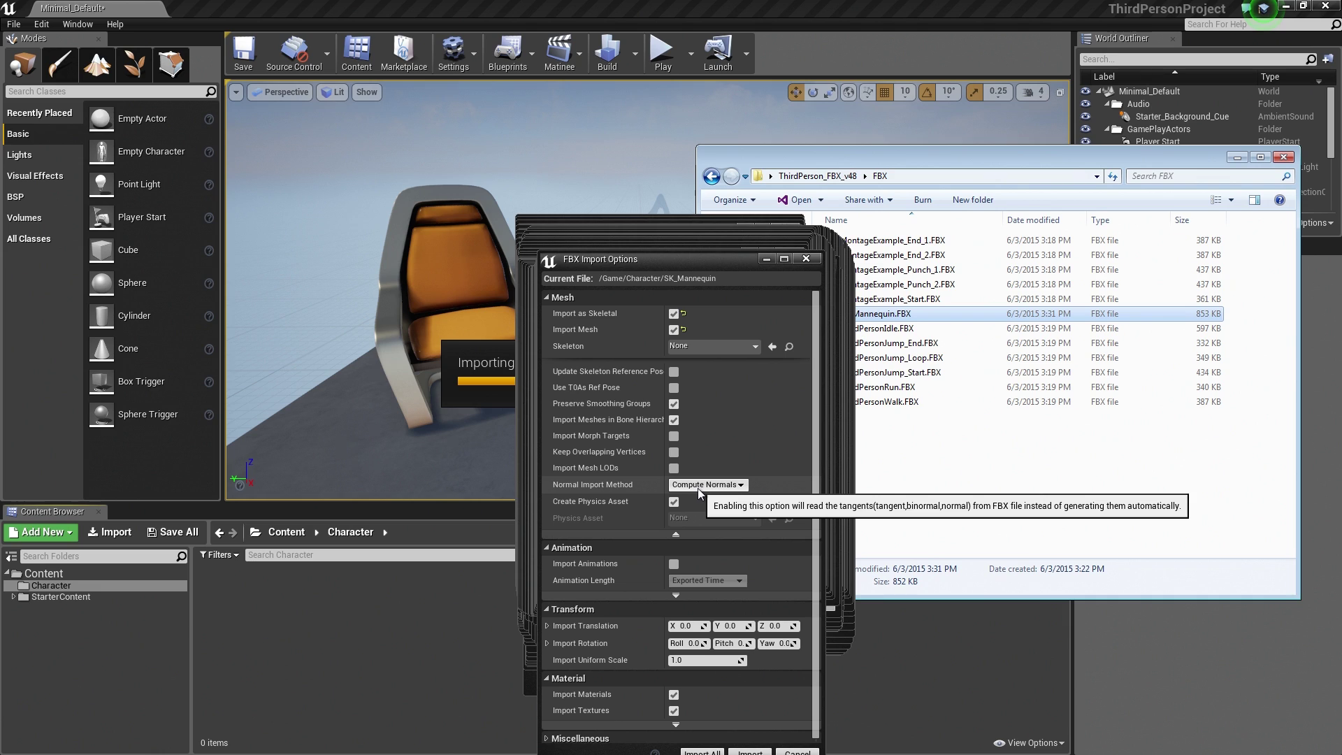
pyautogui.click(698, 488)
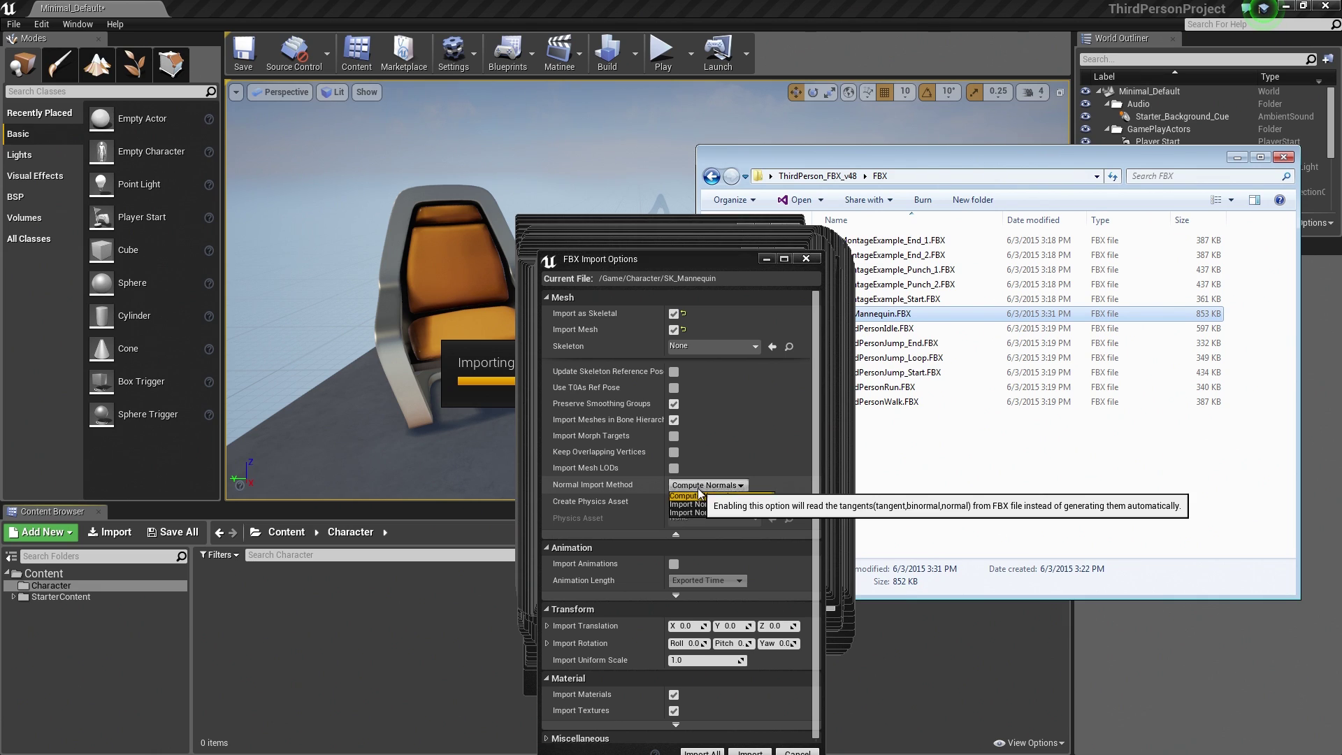
pyautogui.click(696, 504)
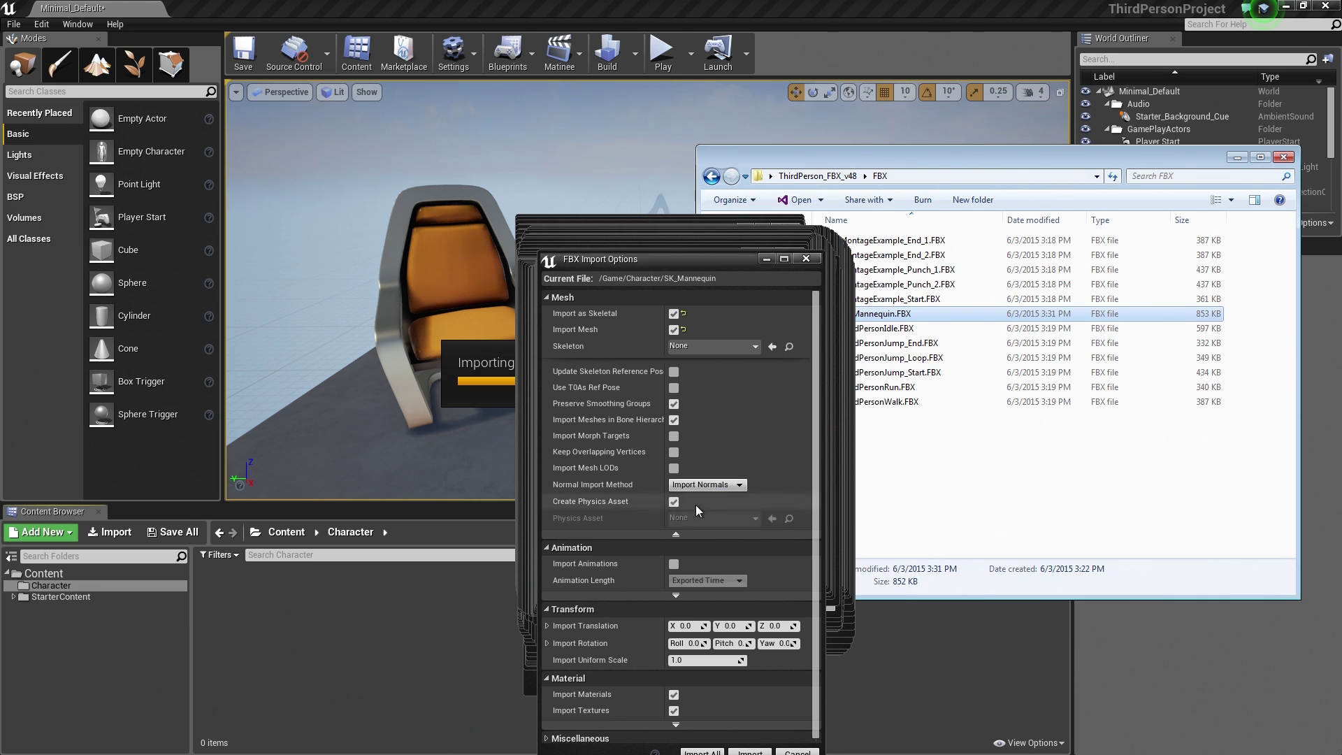
pyautogui.moveTo(665, 258); pyautogui.dragTo(674, 156)
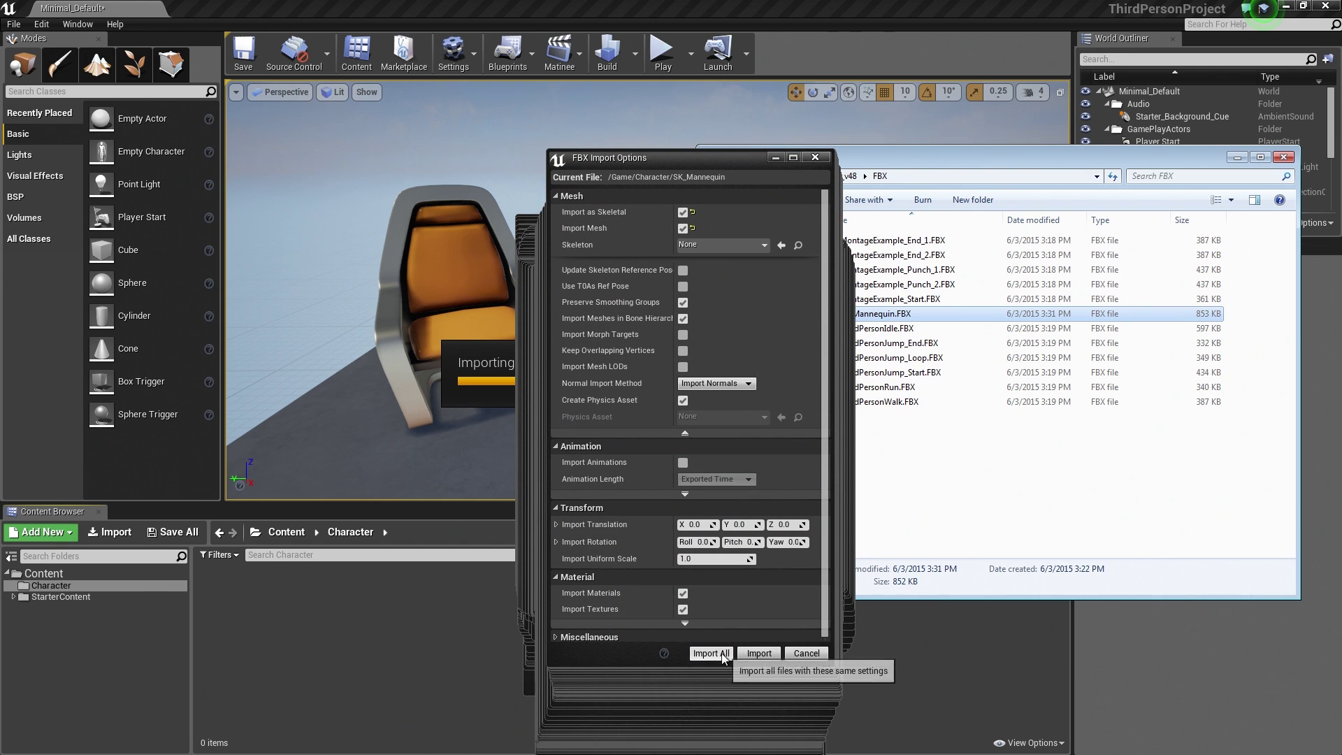
pyautogui.click(759, 653)
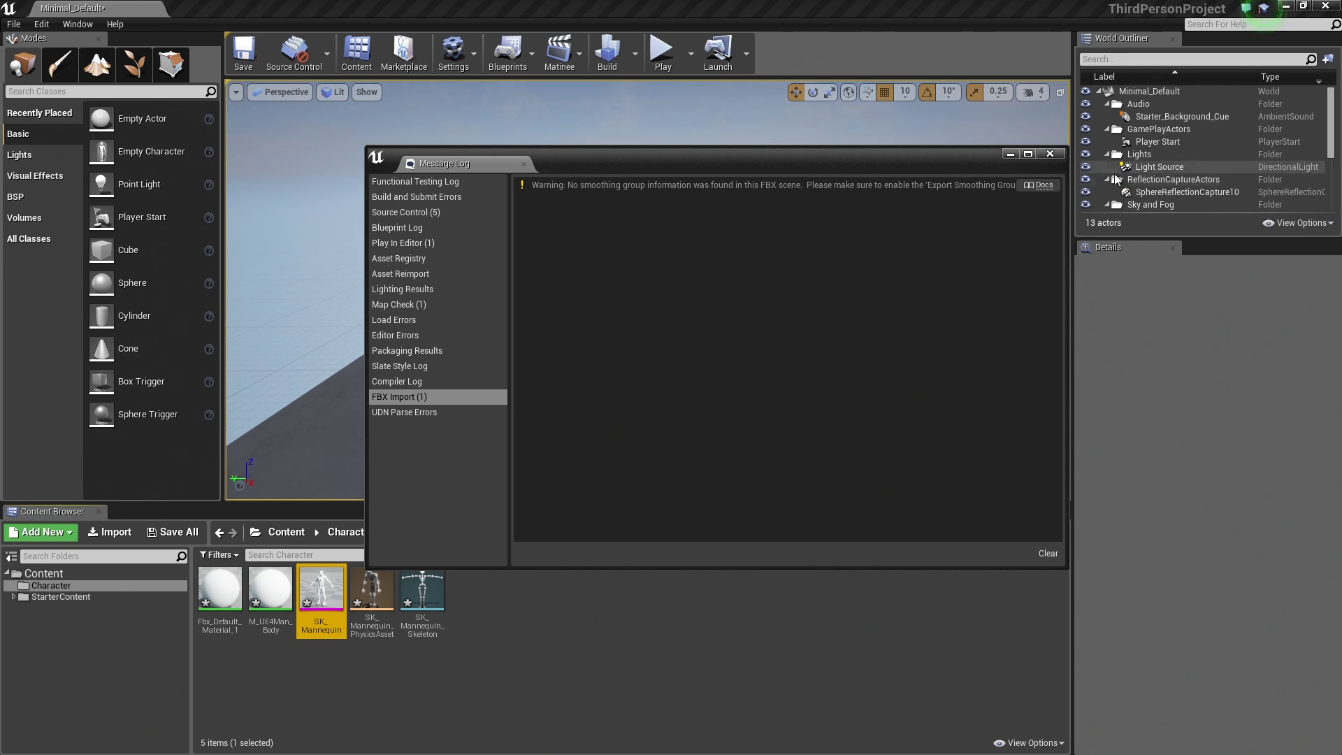
# Close the Message Log showing the FBX smoothing-group warning
pyautogui.click(1050, 155)
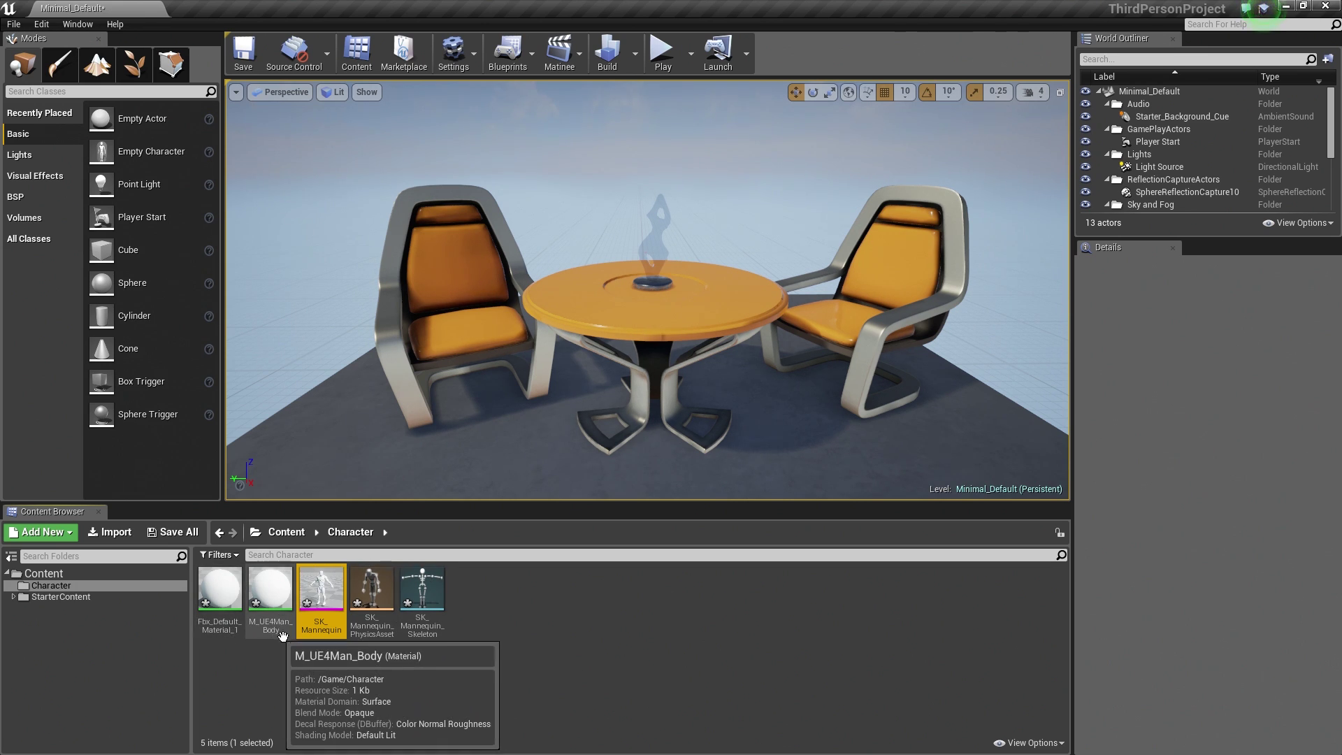
pyautogui.click(373, 598)
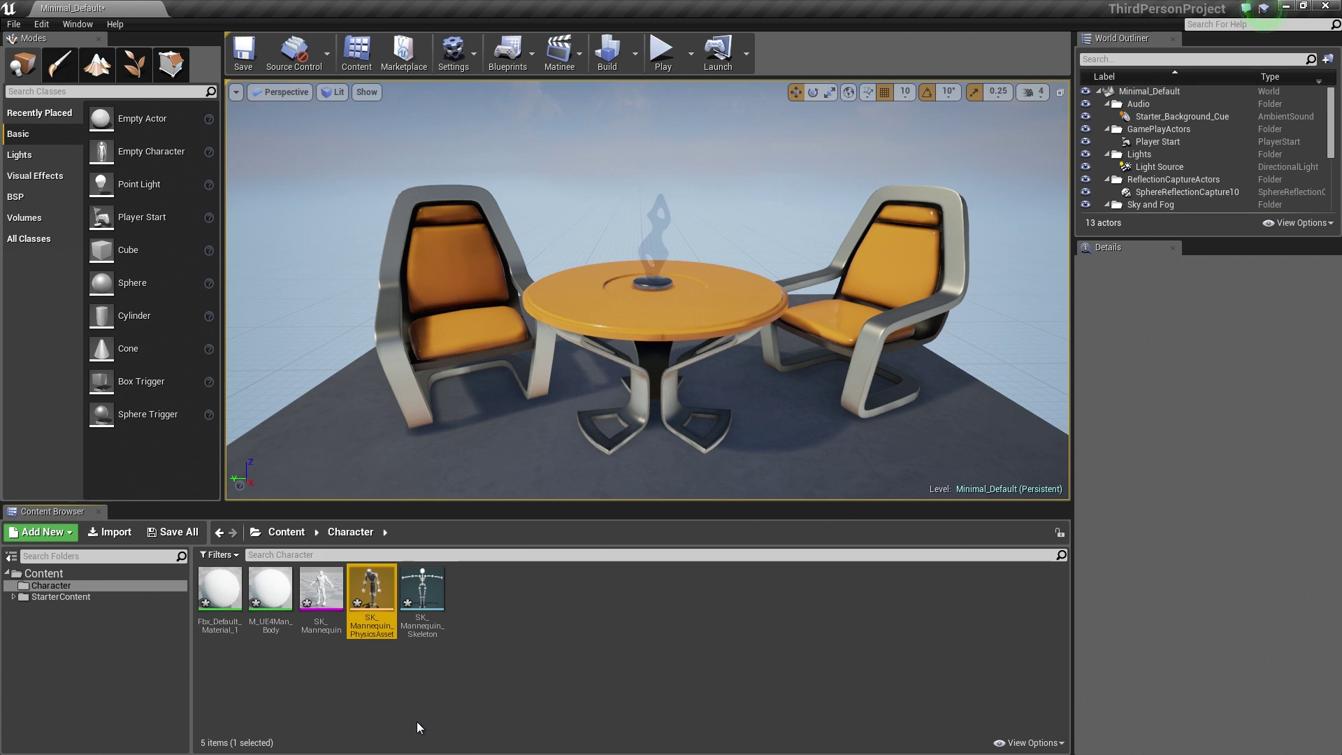
pyautogui.moveTo(371, 600)
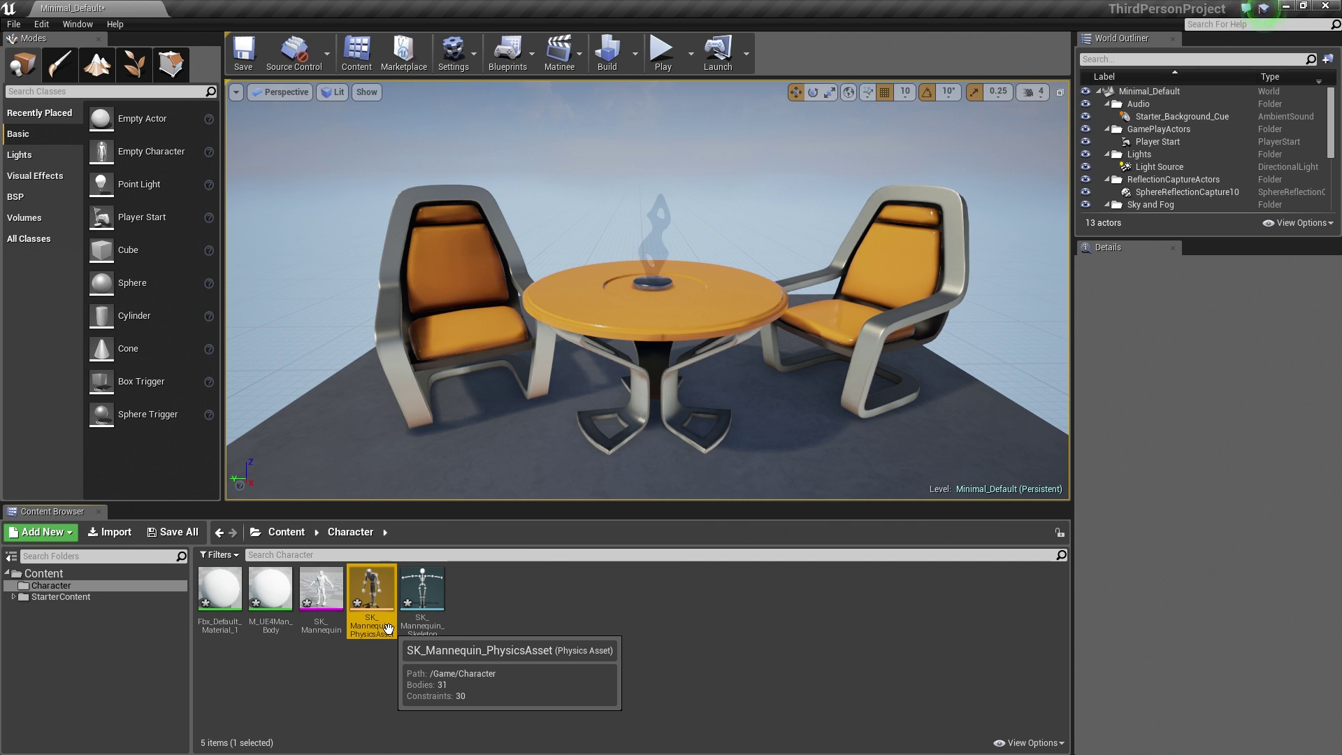
pyautogui.click(423, 600)
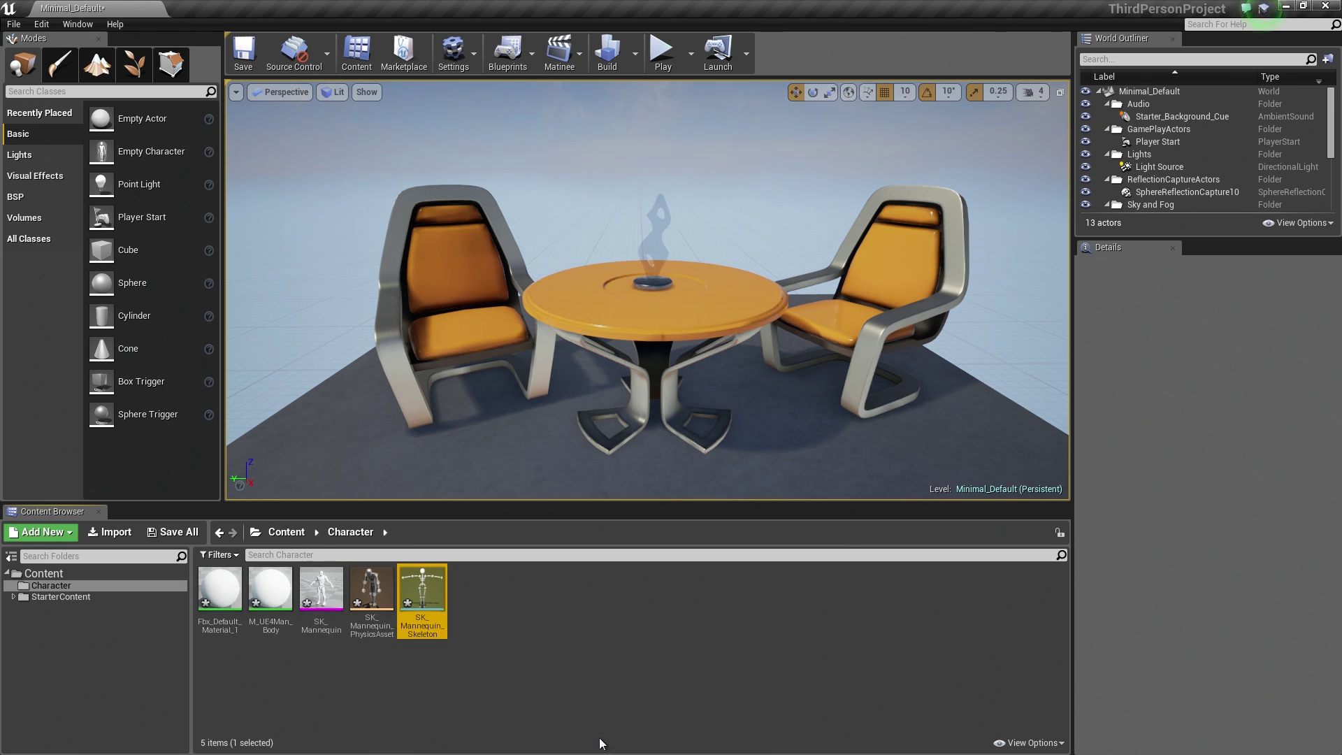
# Open SK_Mannequin in Persona, centre and enlarge its window, and orbit the preview
pyautogui.click(329, 605)
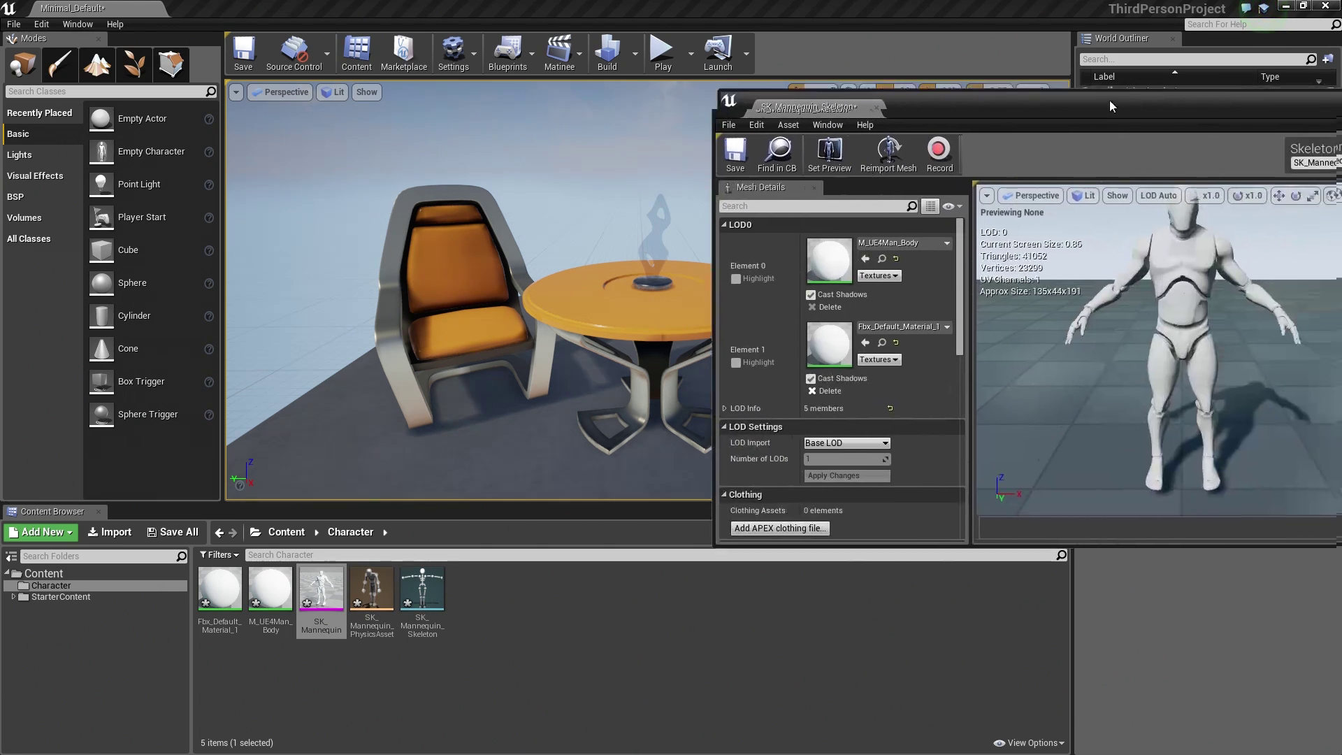
pyautogui.moveTo(1101, 101); pyautogui.dragTo(627, 72)
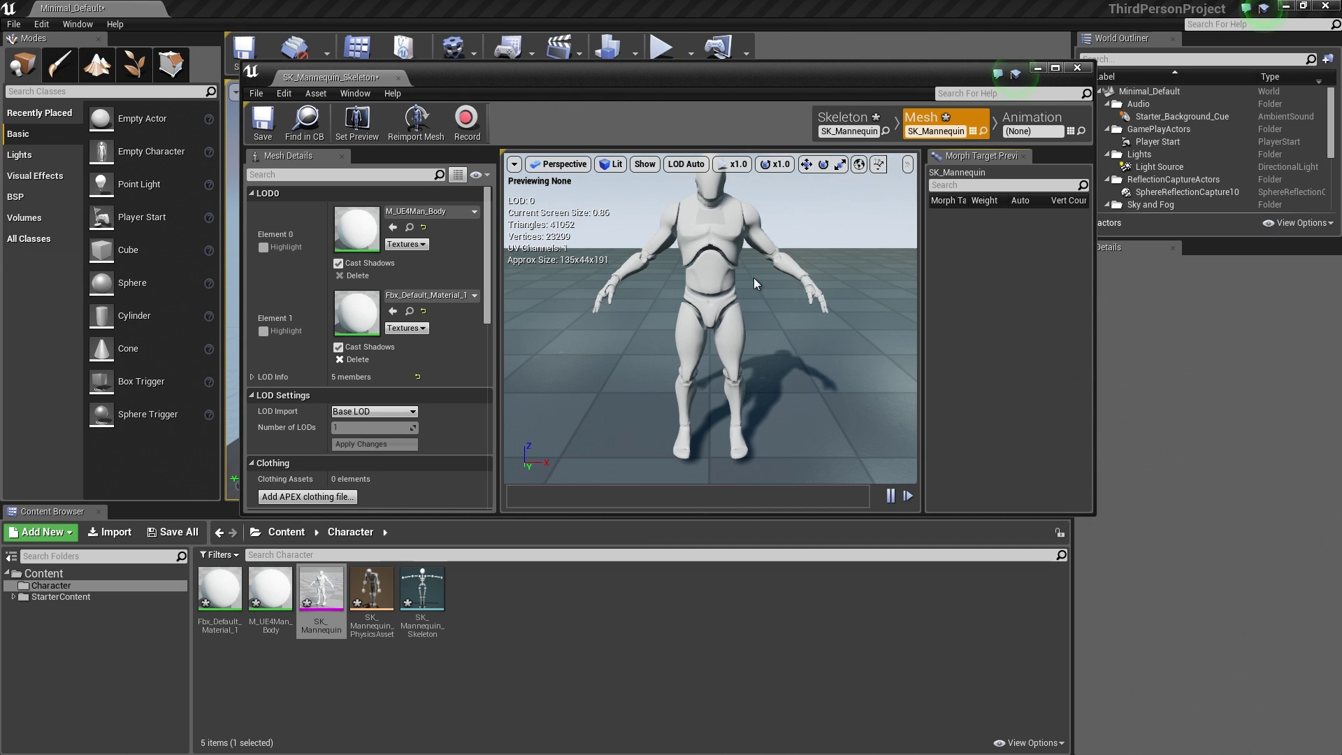
pyautogui.moveTo(1092, 511); pyautogui.dragTo(1186, 605)
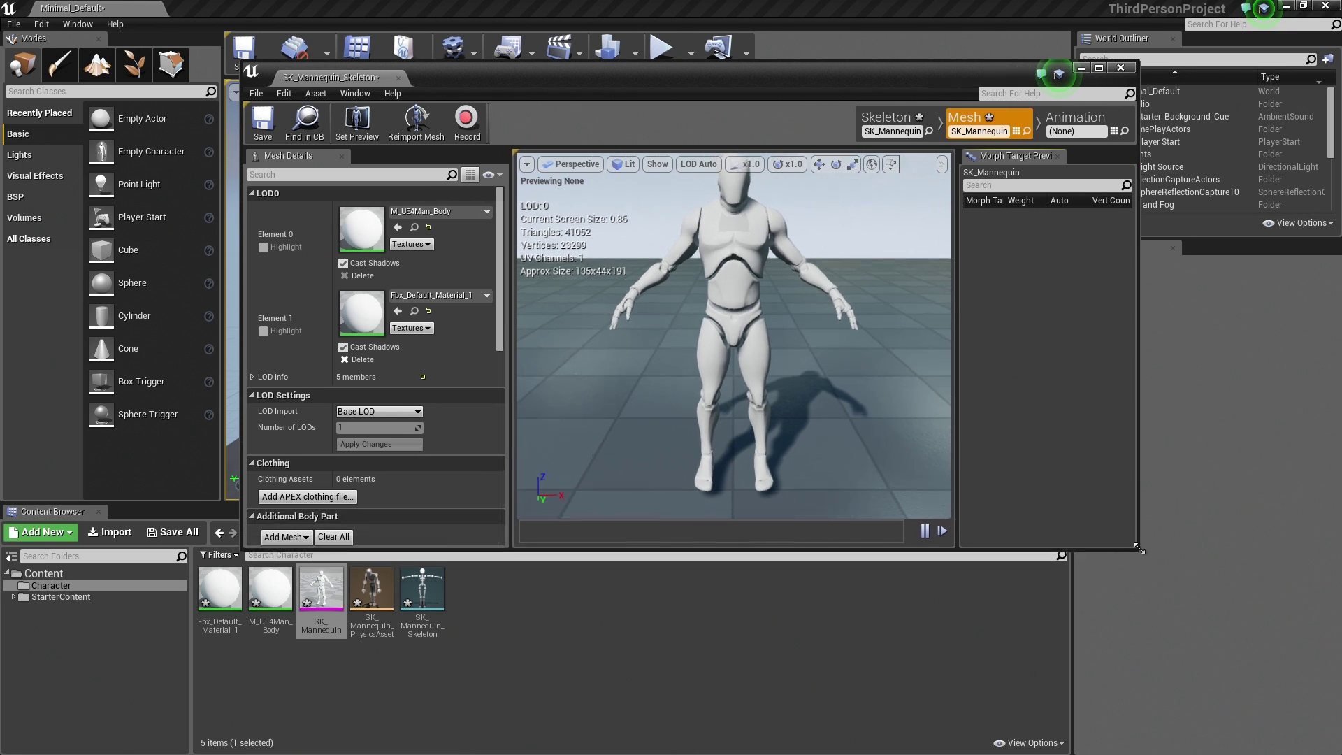
pyautogui.scroll(-3, 812, 283)
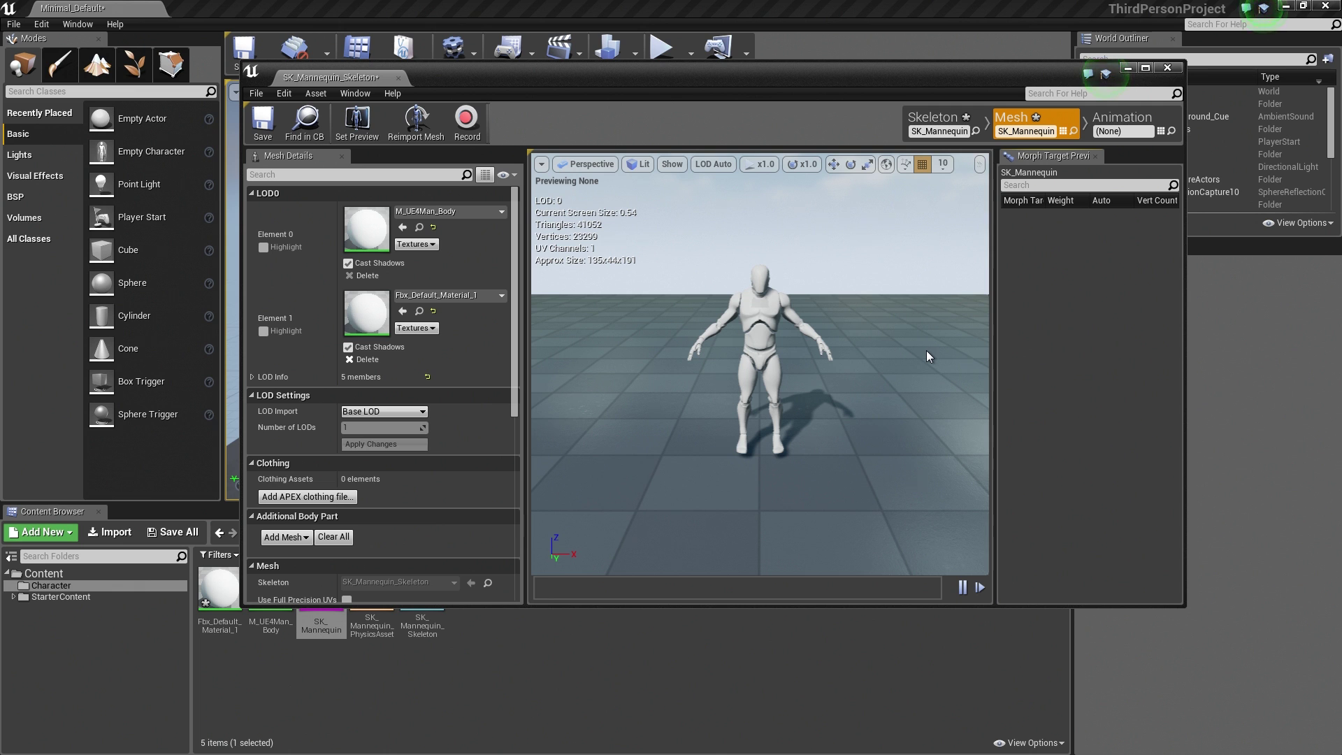
pyautogui.moveTo(839, 247); pyautogui.dragTo(808, 262)
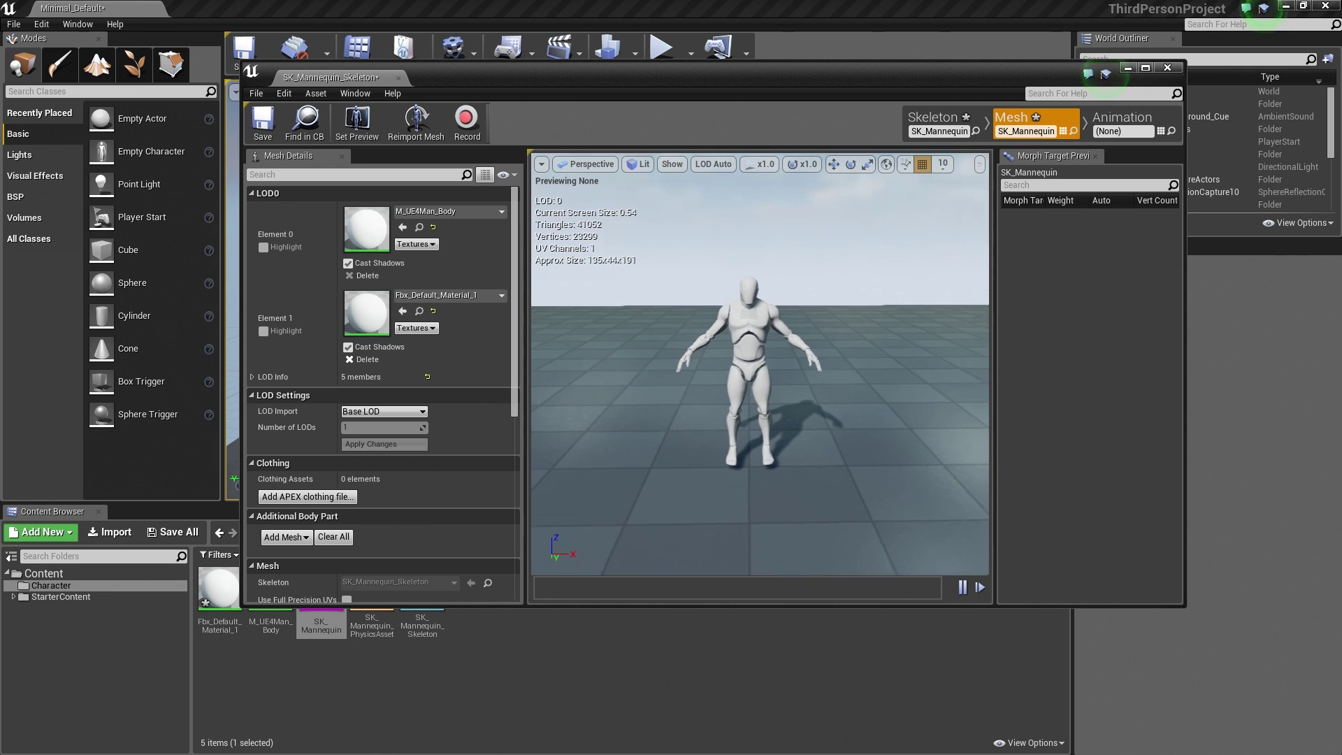
pyautogui.moveTo(718, 245)
pyautogui.mouseDown()
pyautogui.moveTo(651, 273)
pyautogui.moveTo(755, 314)
pyautogui.moveTo(750, 189)
pyautogui.mouseUp()
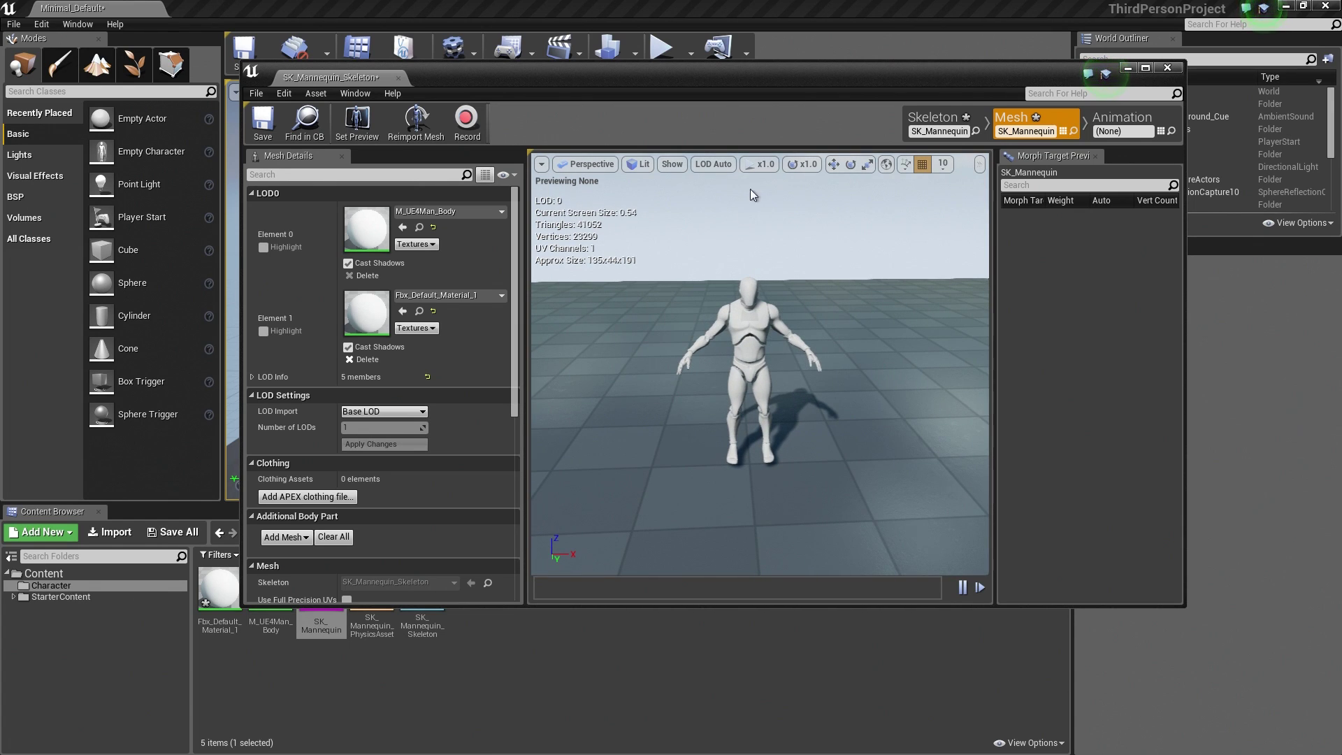
# Switch Persona to Skeleton mode to view the mannequin's bone hierarchy
pyautogui.click(938, 119)
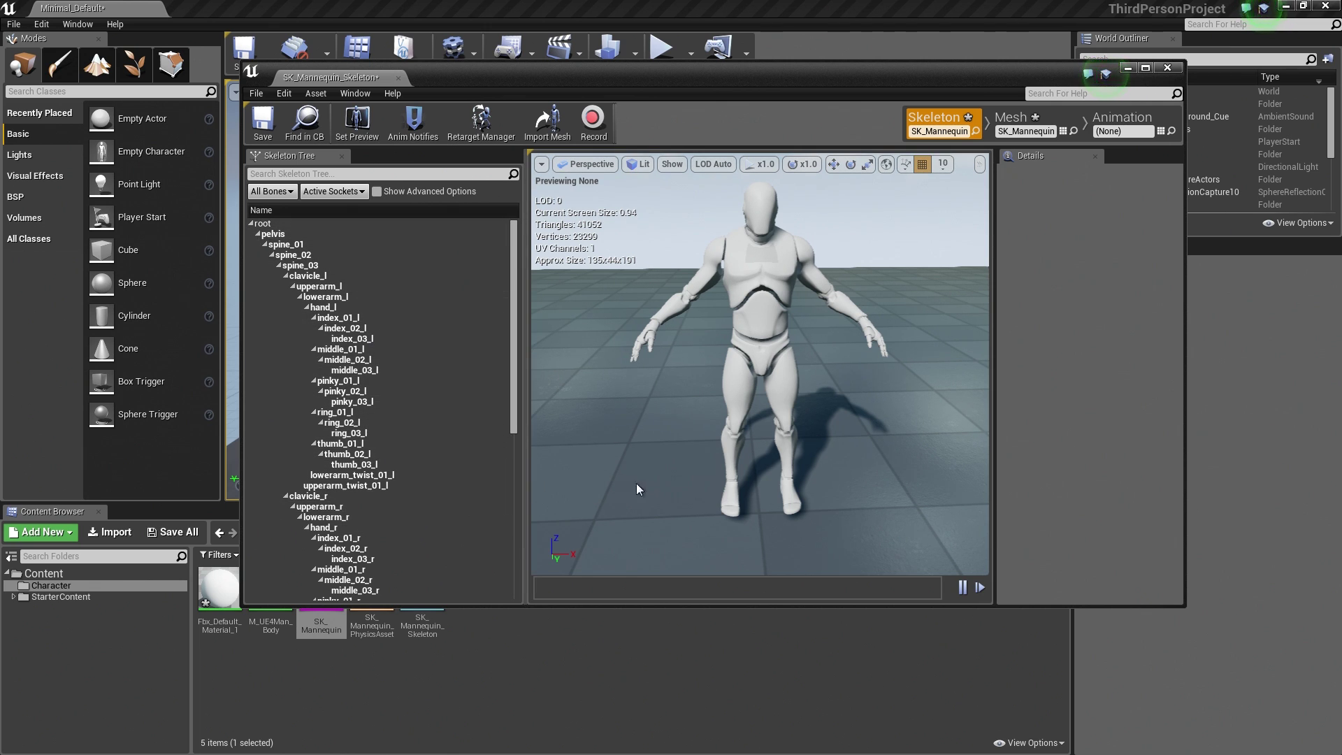
pyautogui.scroll(3, 892, 281)
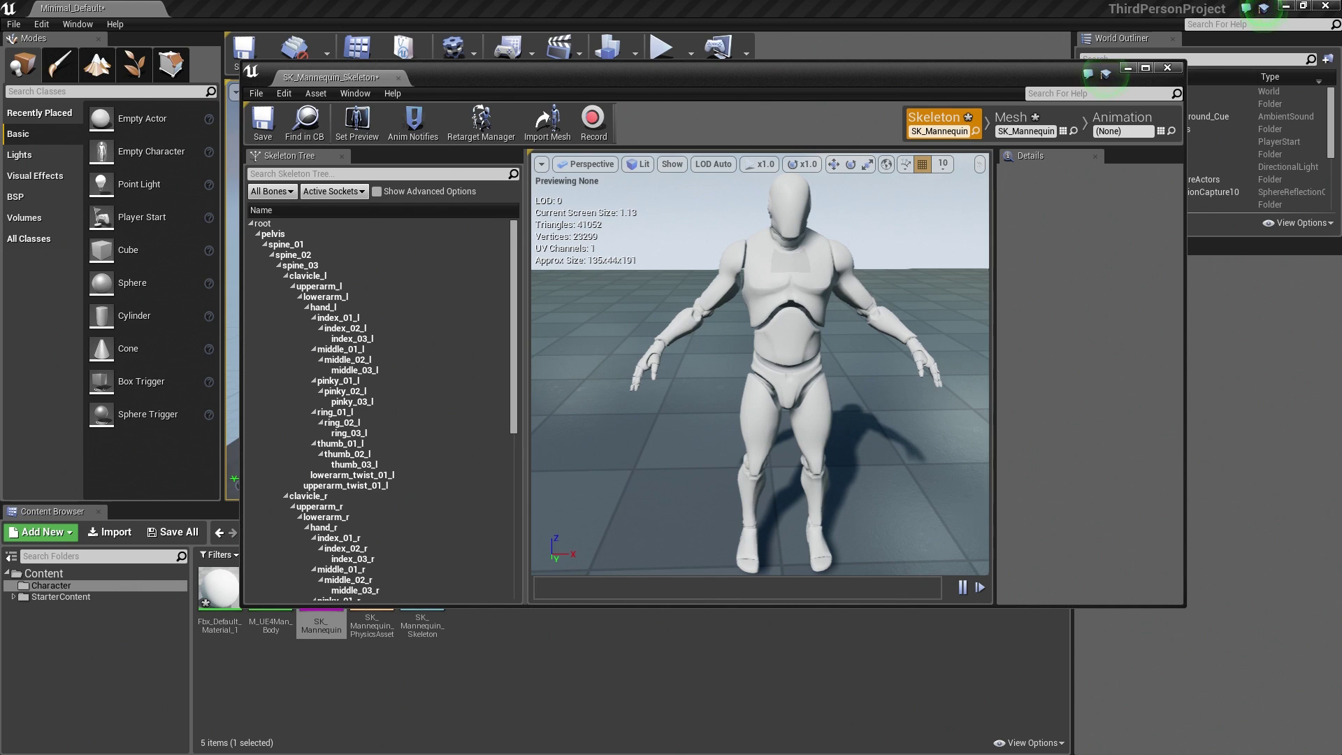
pyautogui.scroll(-3, 875, 276)
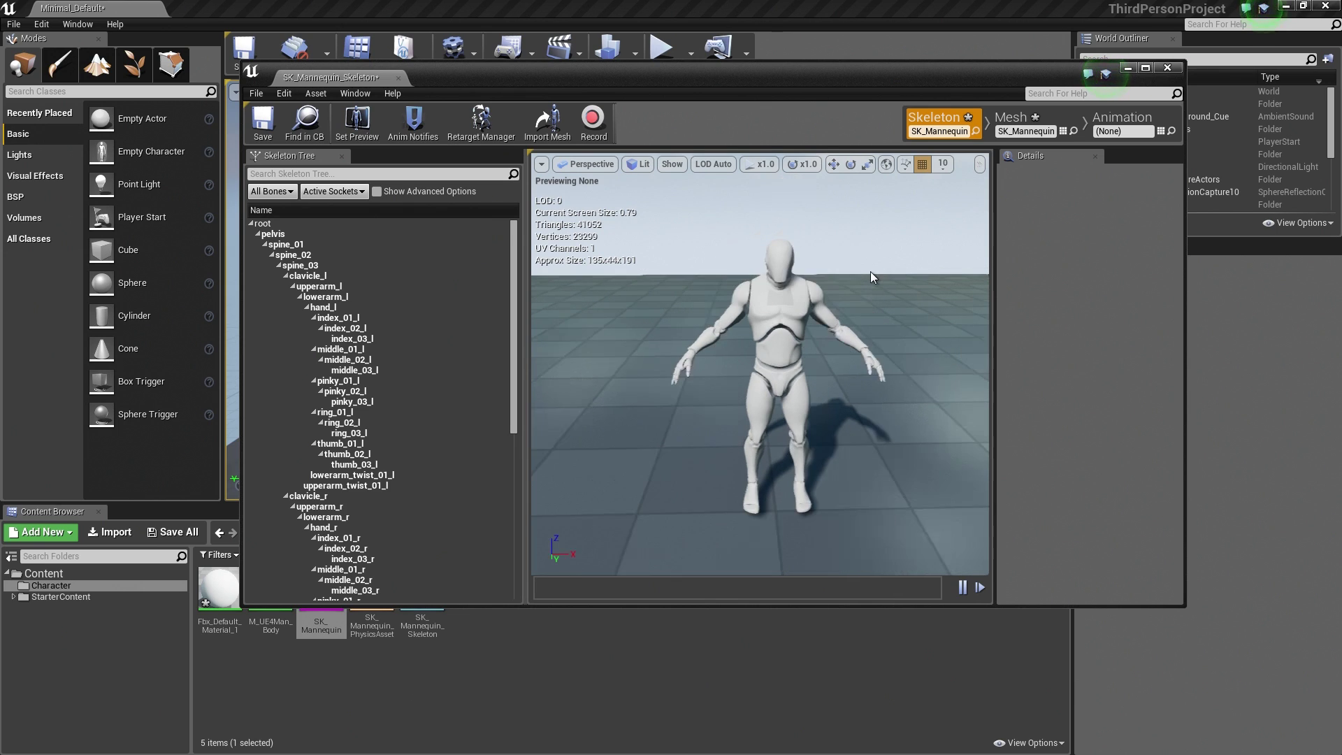
# Close the SK_Mannequin skeleton editor tab
pyautogui.click(399, 80)
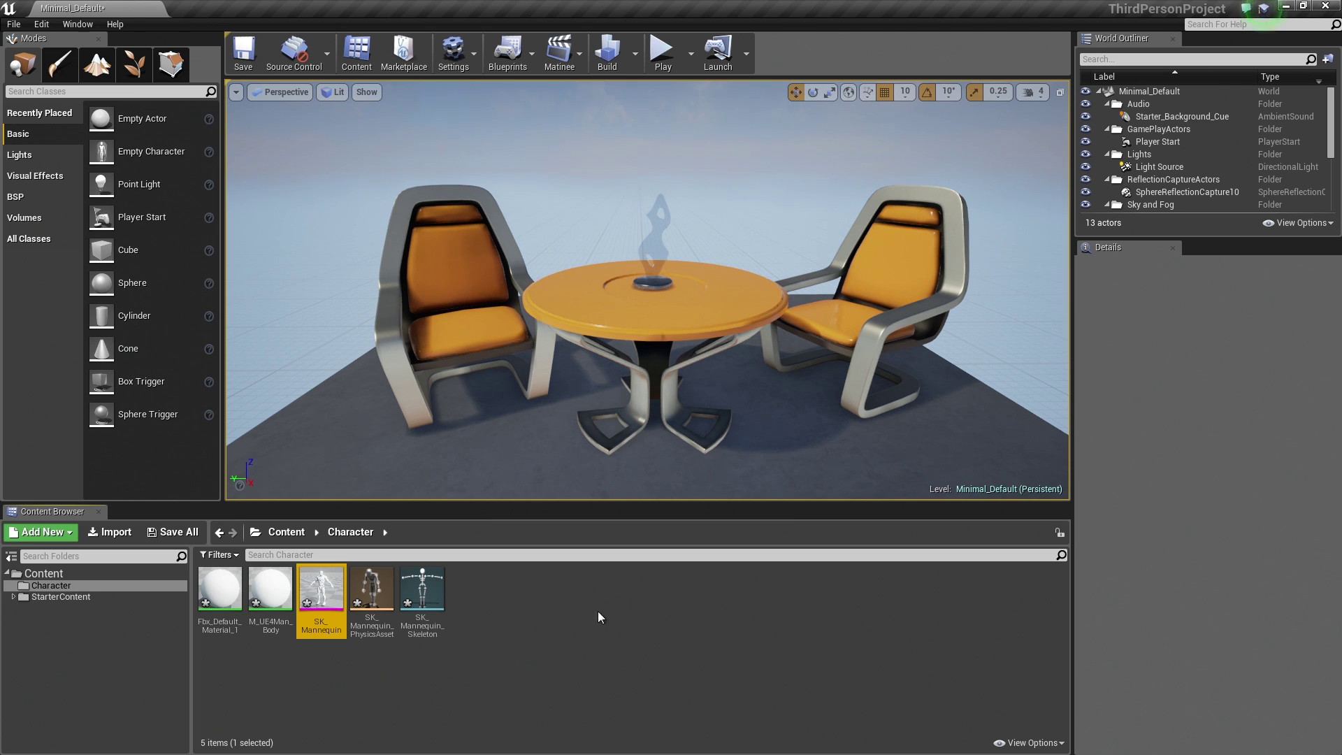
# Select all FBX files in Explorer except SK_Mannequin.FBX
pyautogui.hotkey('alt', 'Tab')
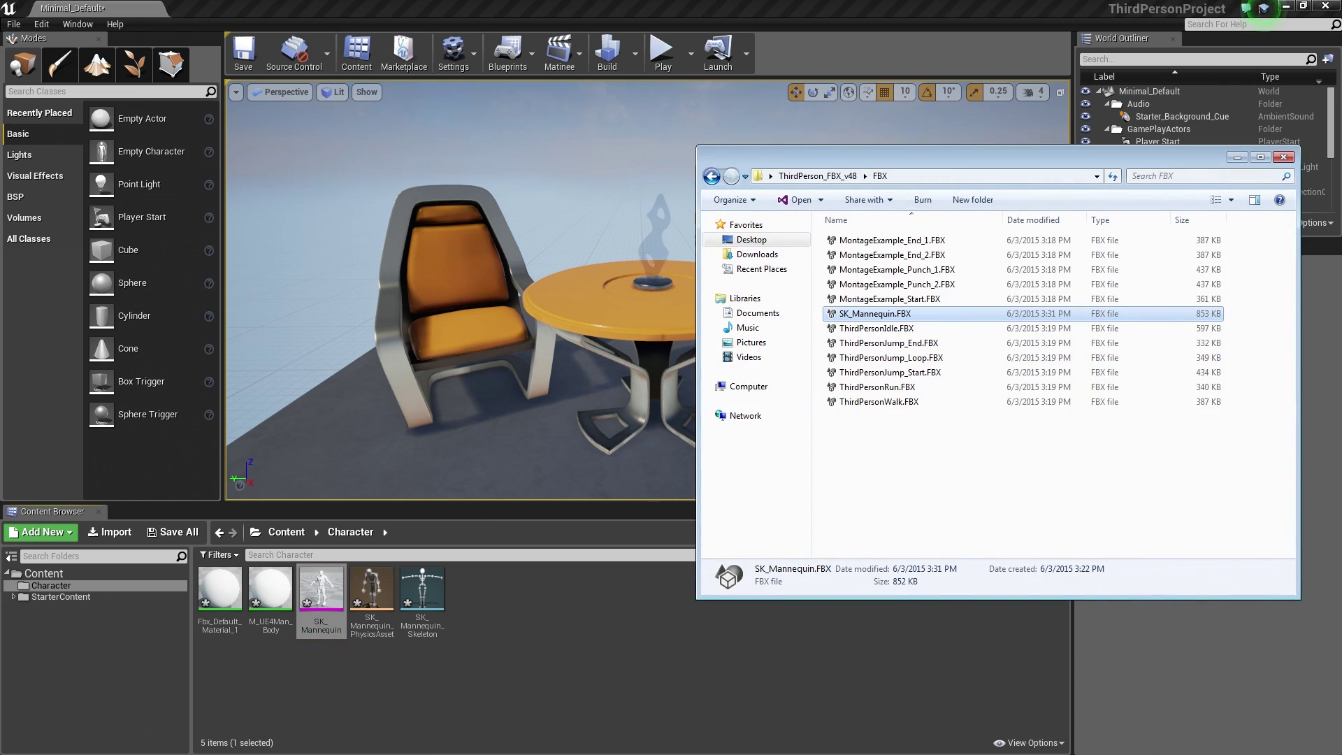
pyautogui.click(952, 488)
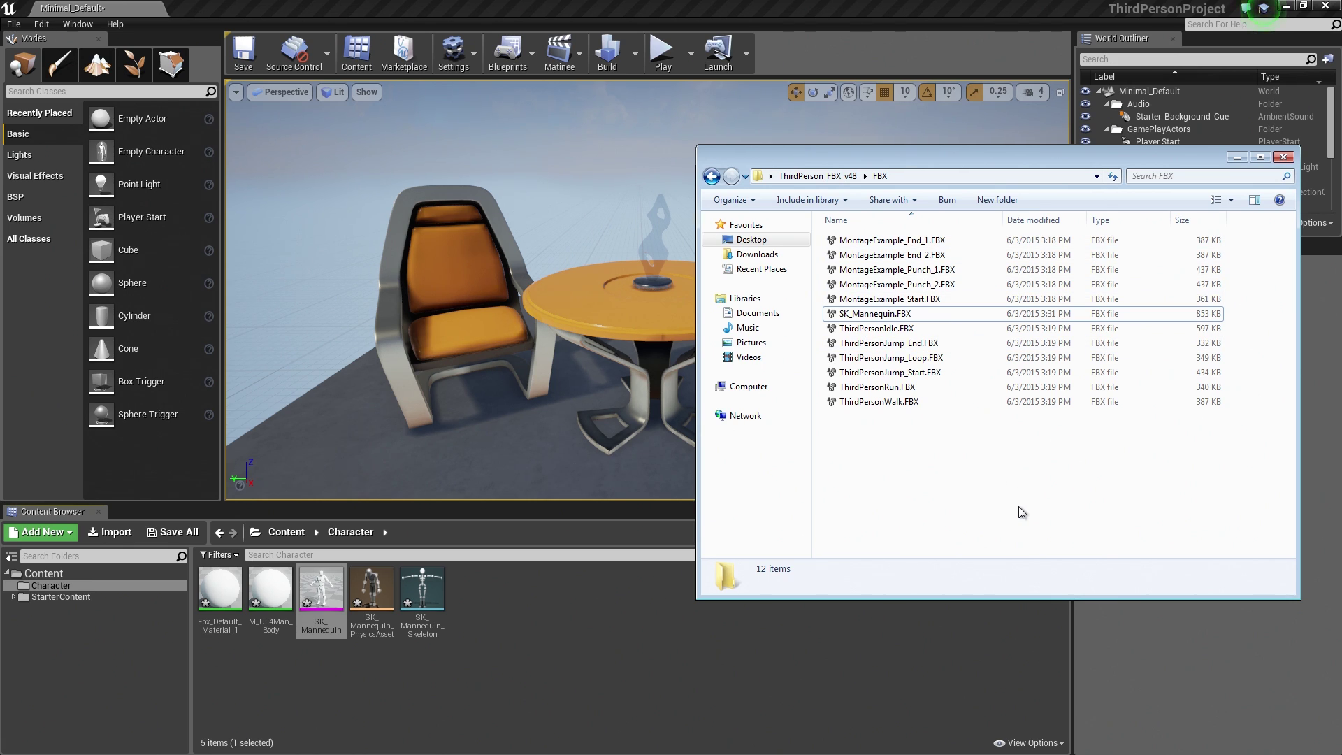
pyautogui.hotkey('ctrl', 'a')
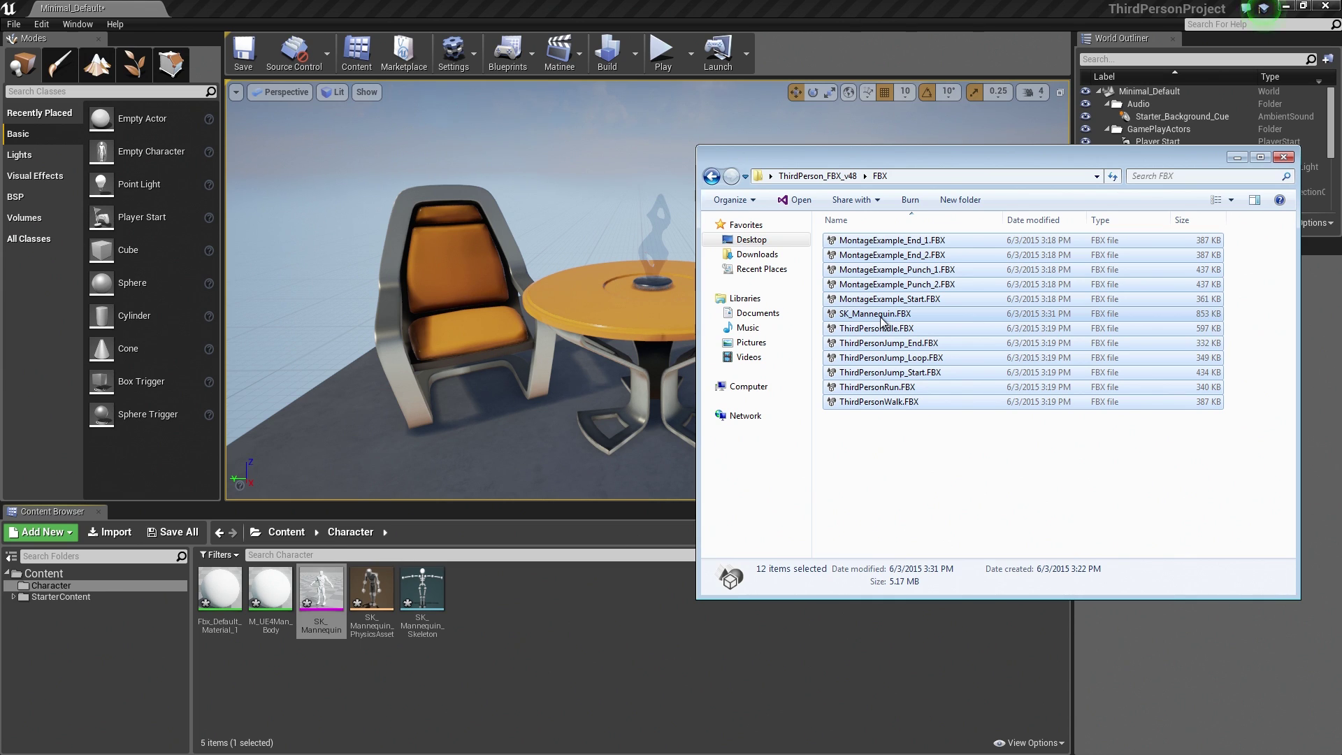
pyautogui.keyDown('ctrl'); pyautogui.click(881, 314); pyautogui.keyUp('ctrl')
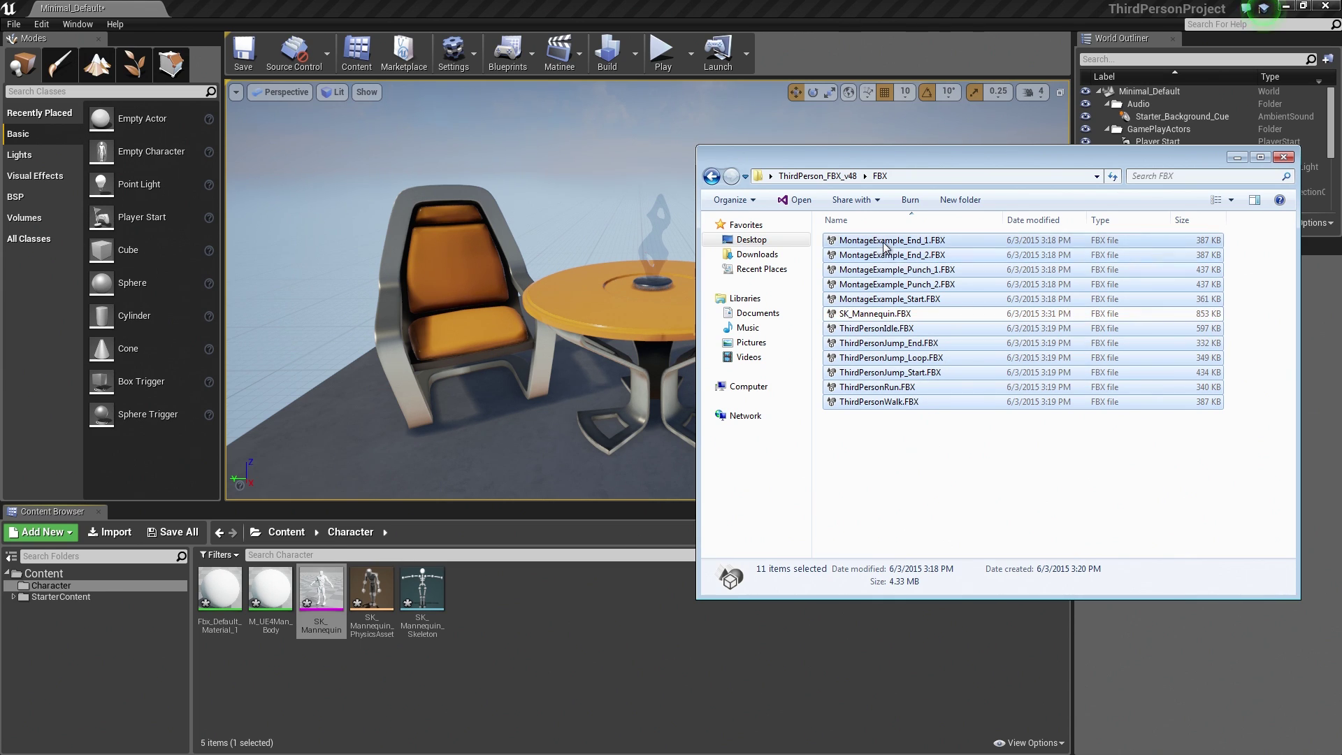
# Drag the 11 animation FBX files onto the editor's Character folder
pyautogui.moveTo(884, 245); pyautogui.dragTo(694, 567)
pyautogui.moveTo(611, 620)
pyautogui.mouseDown()
pyautogui.moveTo(541, 630)
pyautogui.moveTo(527, 615)
pyautogui.mouseUp()
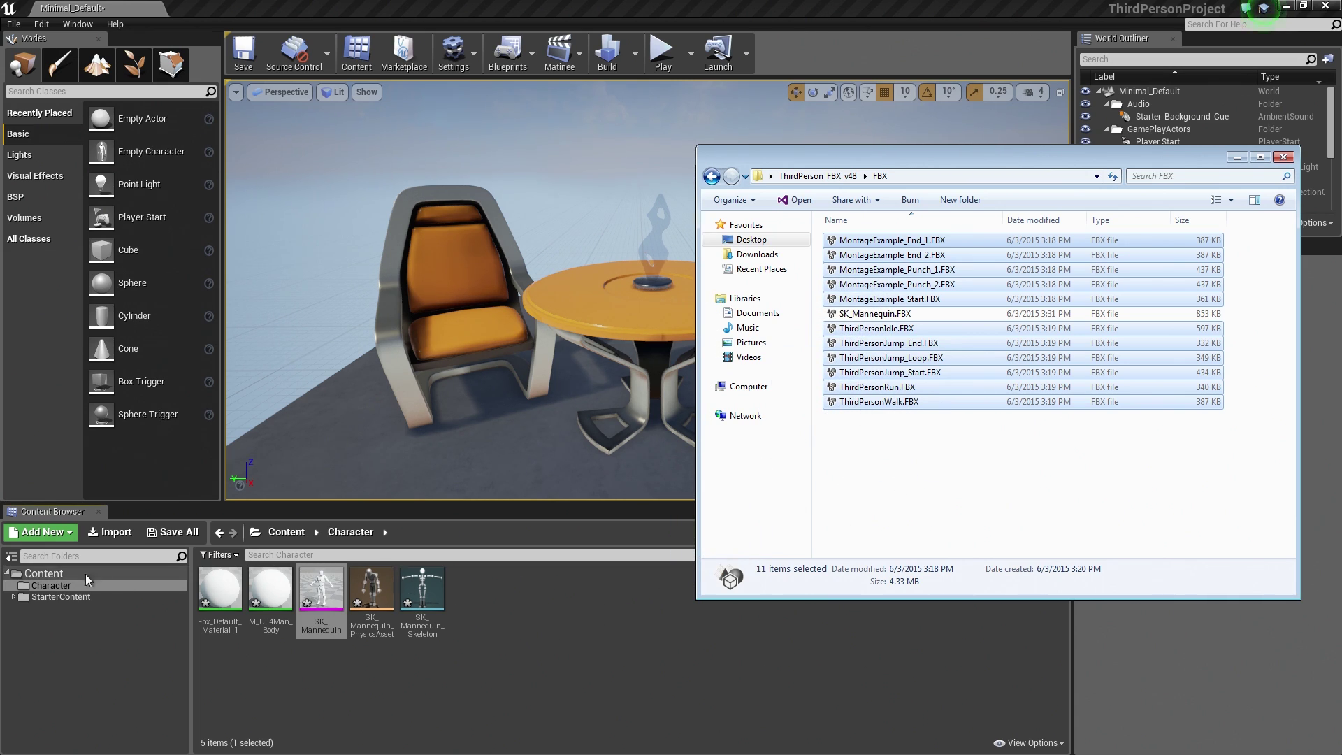
pyautogui.click(37, 589)
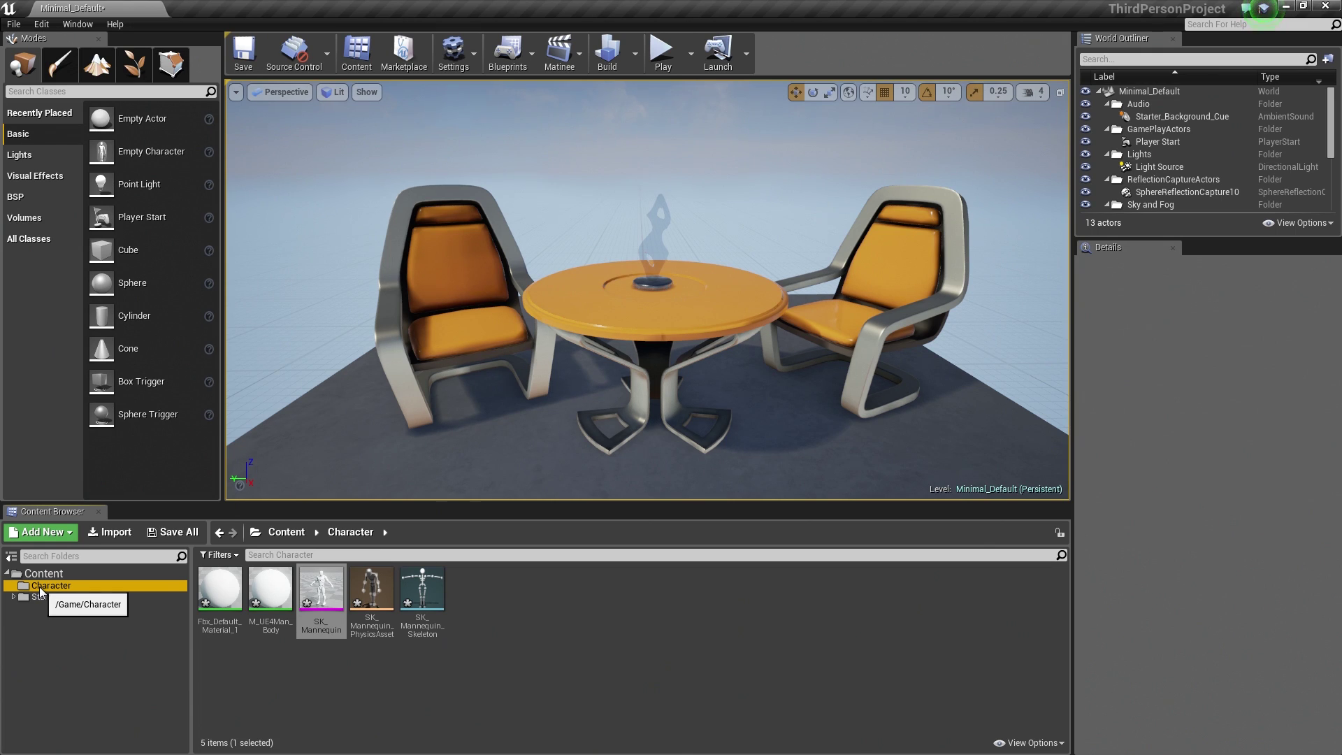
# Add a new 'Animations' subfolder under Character, then return to the selected FBX files in Explorer
pyautogui.rightClick(39, 589)
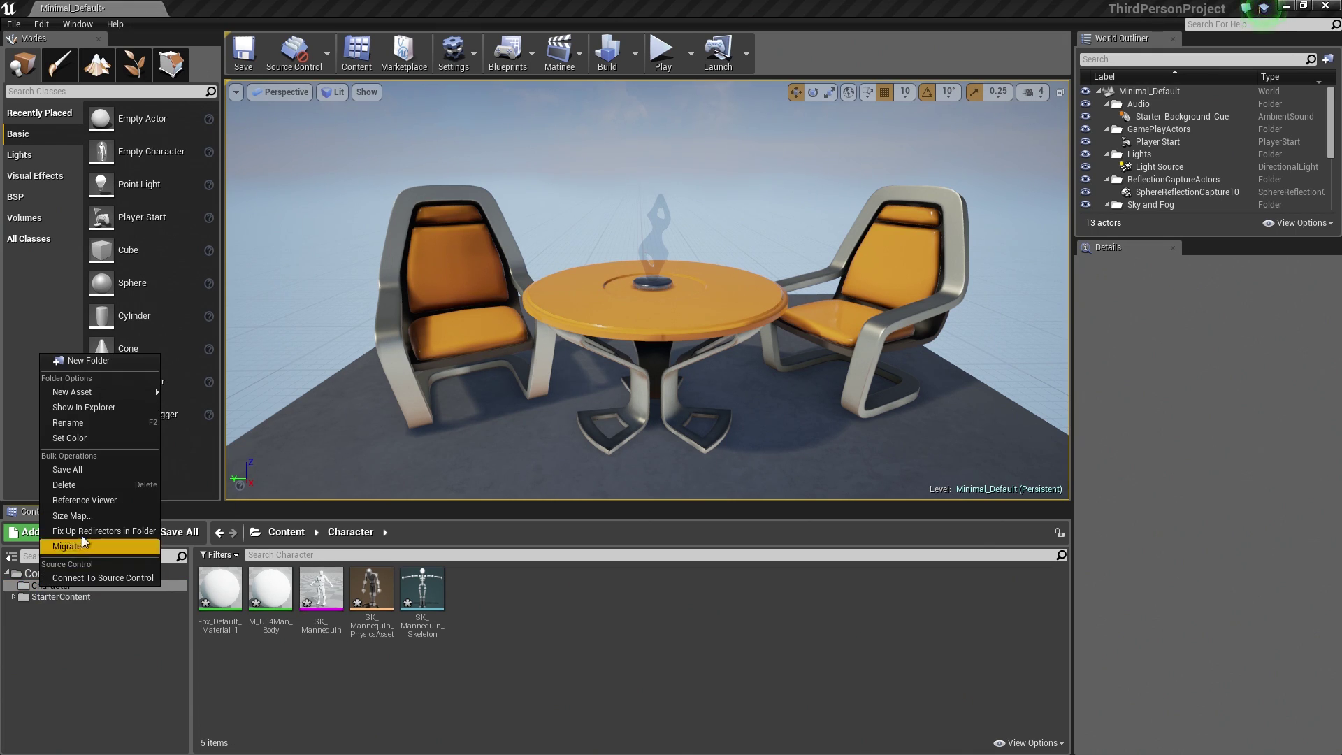
pyautogui.click(96, 363)
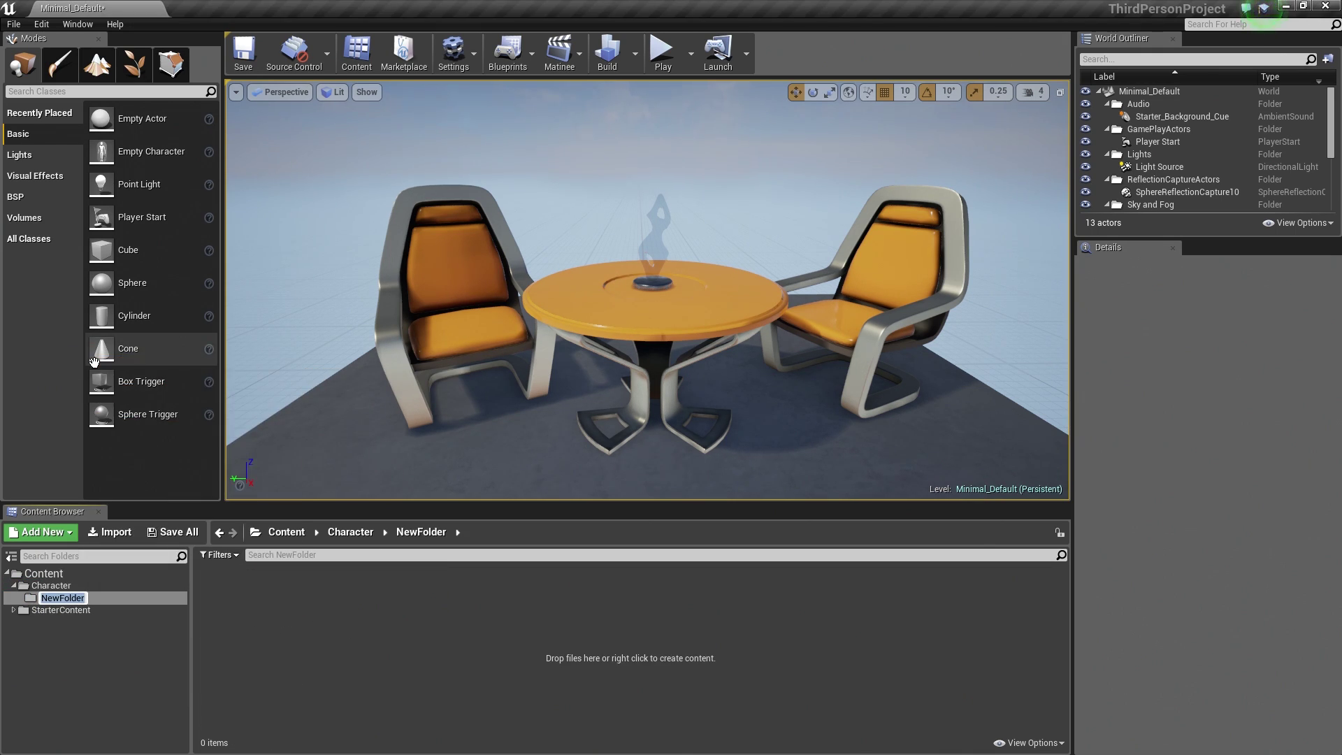
pyautogui.write('Animations')
pyautogui.press('Return')
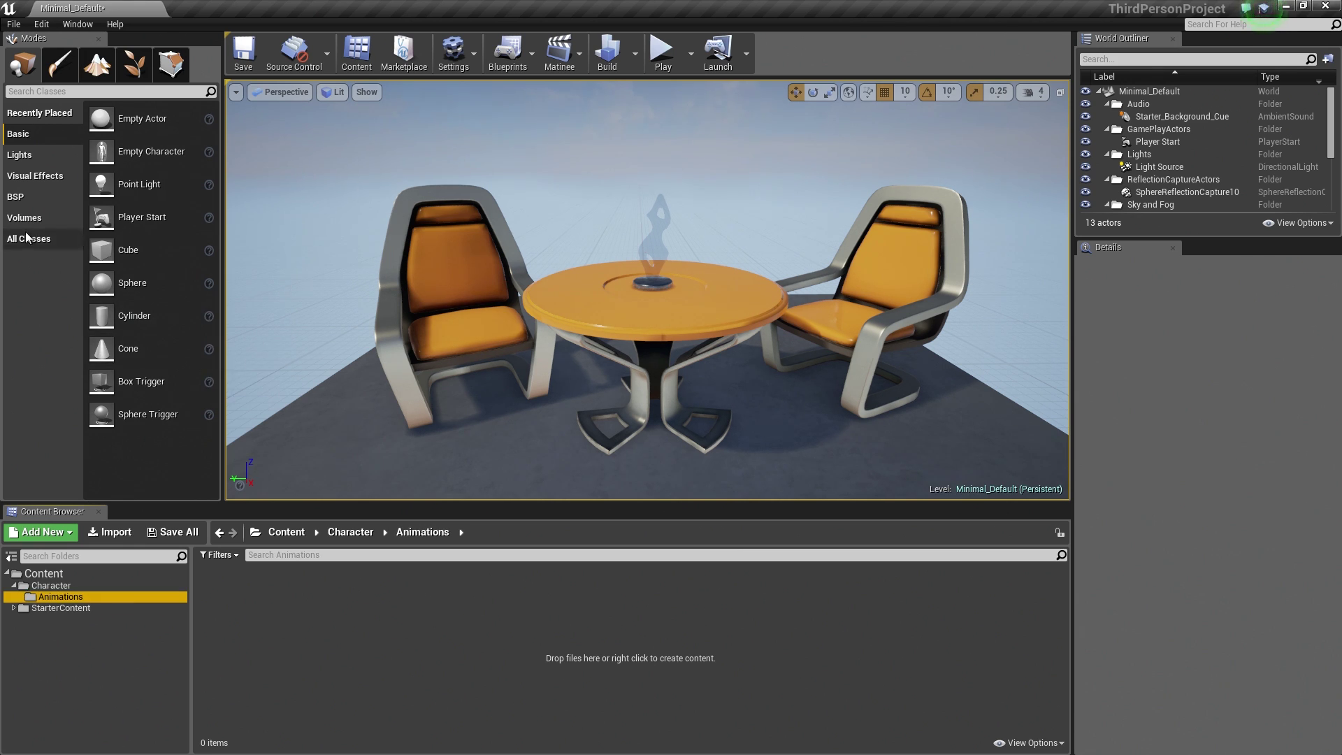
pyautogui.hotkey('alt', 'Tab')
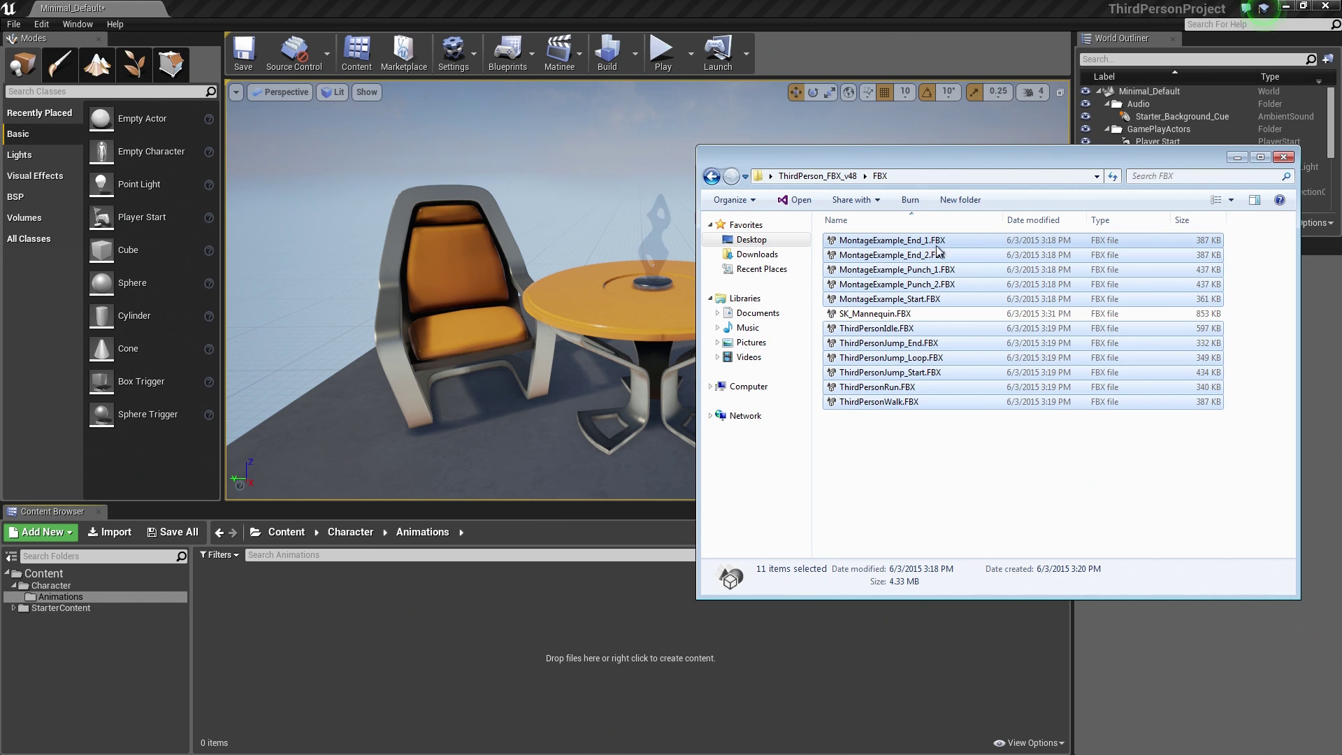
# Import the 11 animation FBX files into Animations using SK_Mannequin_Skeleton as their skeleton
pyautogui.moveTo(898, 249)
pyautogui.mouseDown()
pyautogui.moveTo(810, 413)
pyautogui.moveTo(276, 605)
pyautogui.mouseUp()
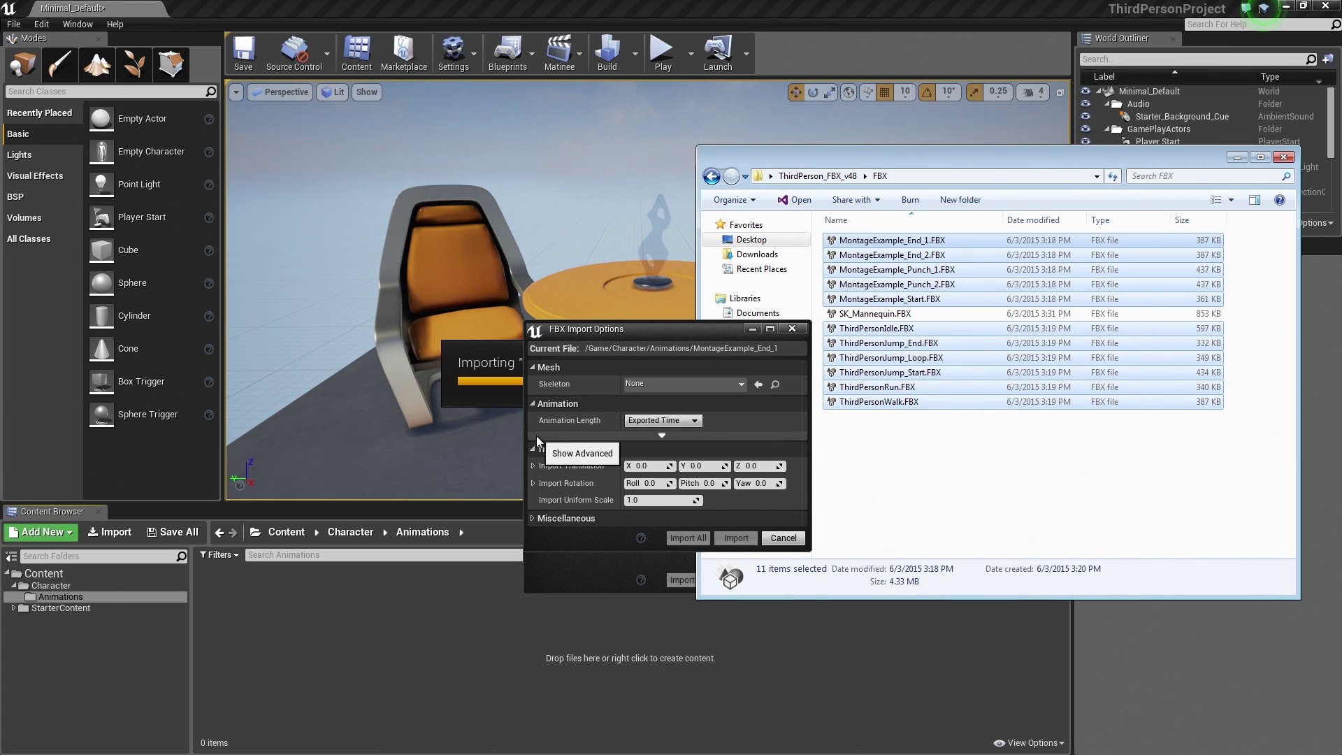
pyautogui.click(710, 385)
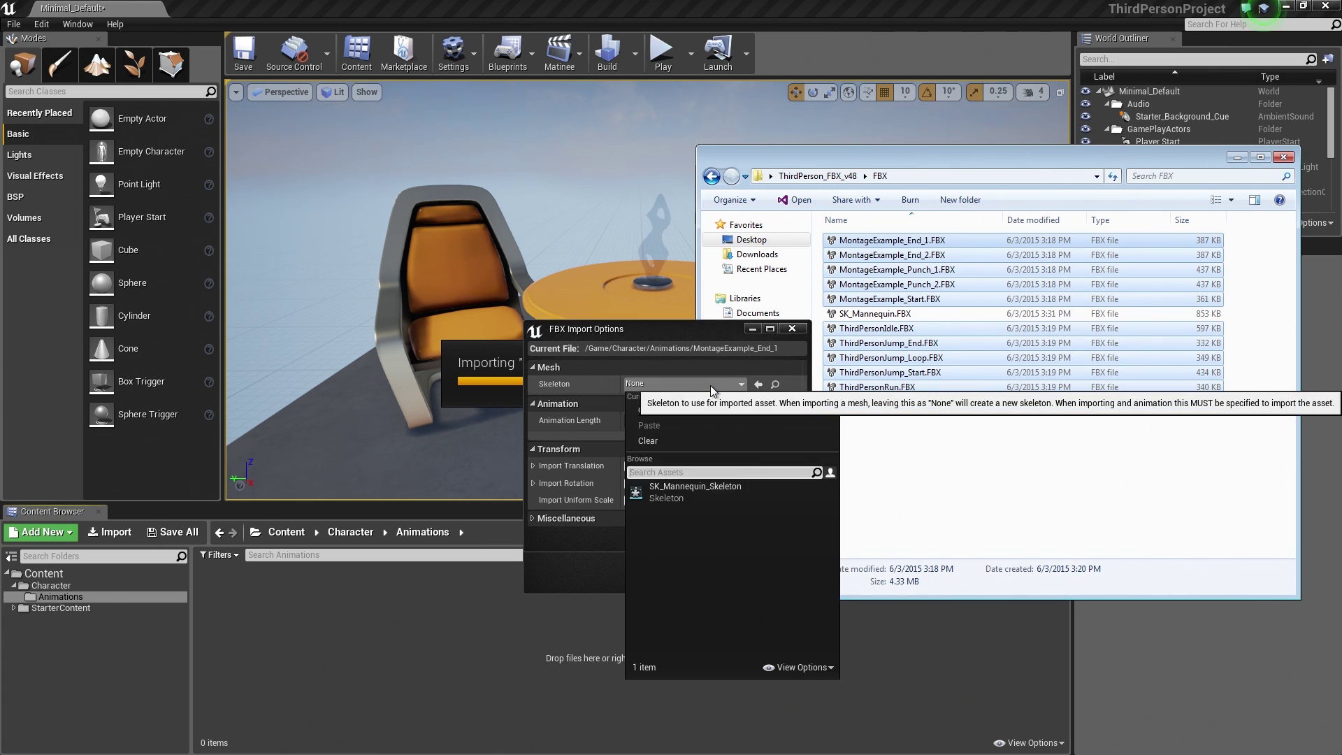
pyautogui.click(683, 497)
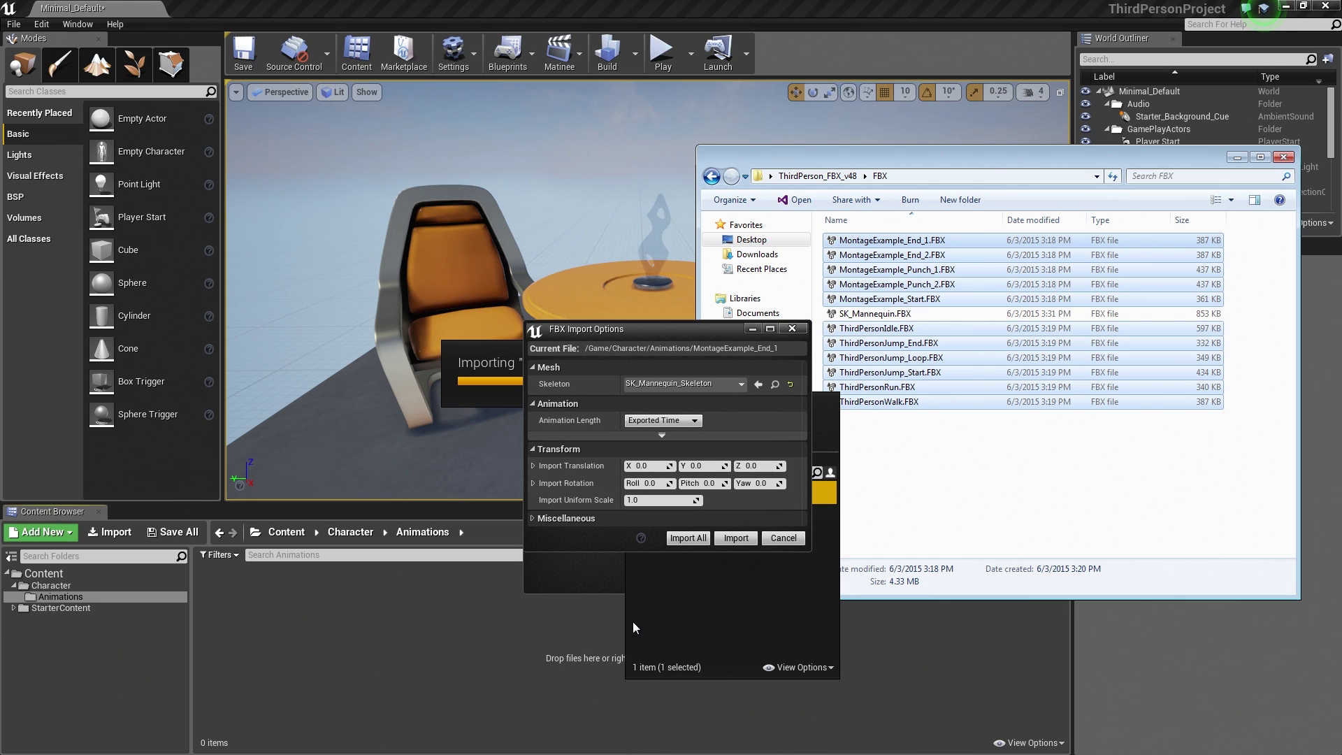
pyautogui.click(686, 538)
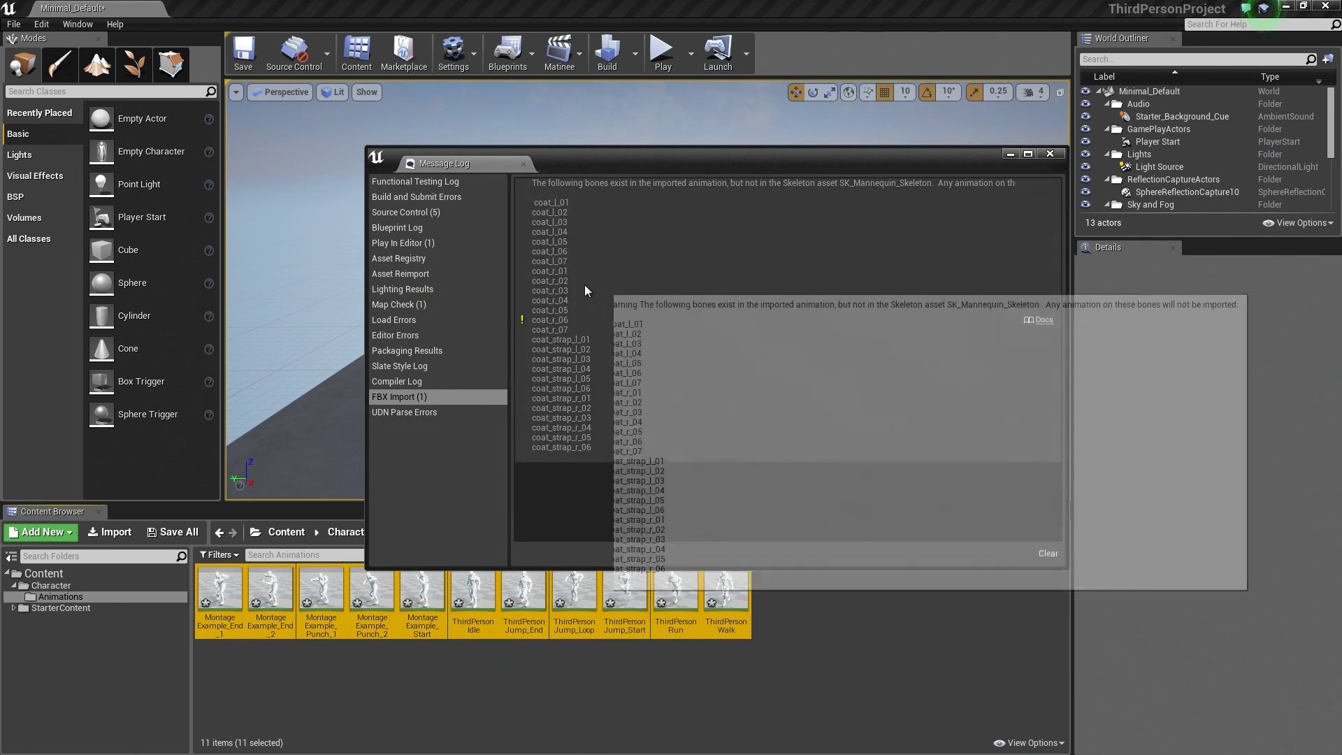
pyautogui.moveTo(774, 182)
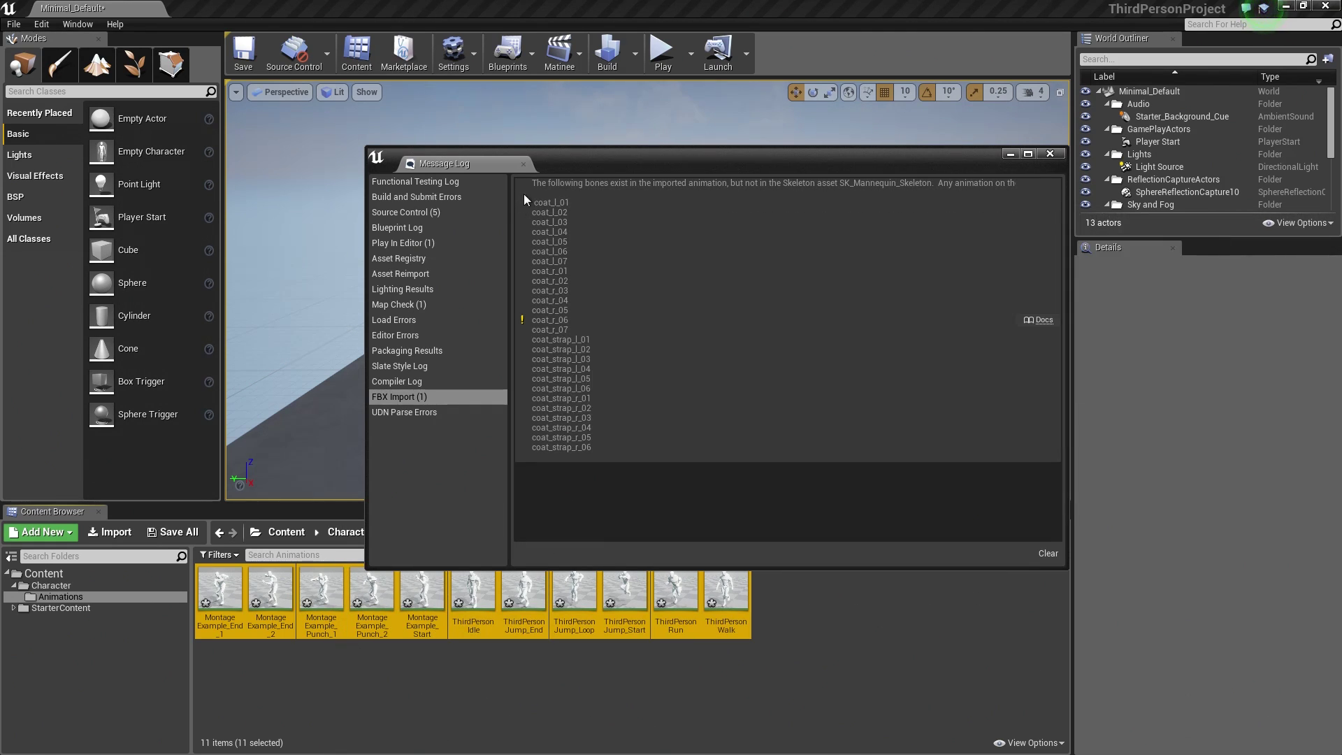
pyautogui.moveTo(980, 204)
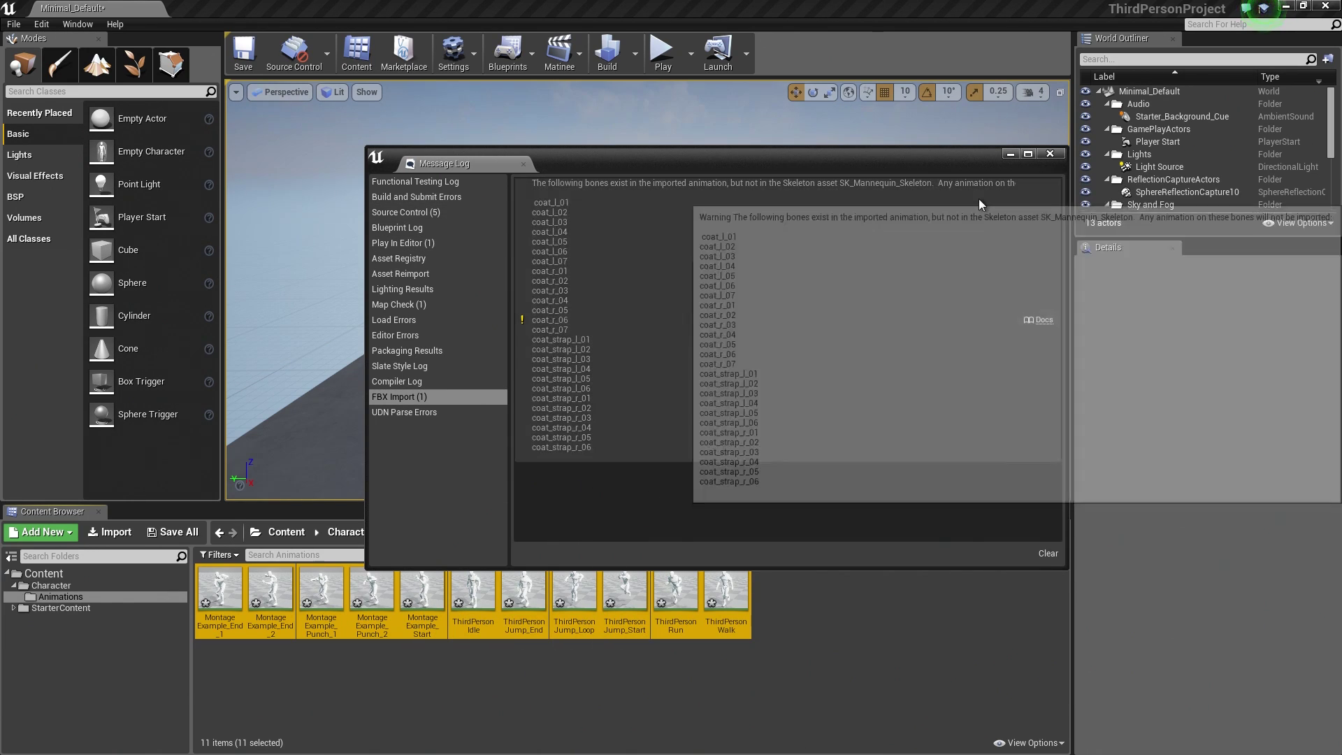
# Dismiss the import warning log, clear the animation selection, and return to the Character folder
pyautogui.click(1051, 156)
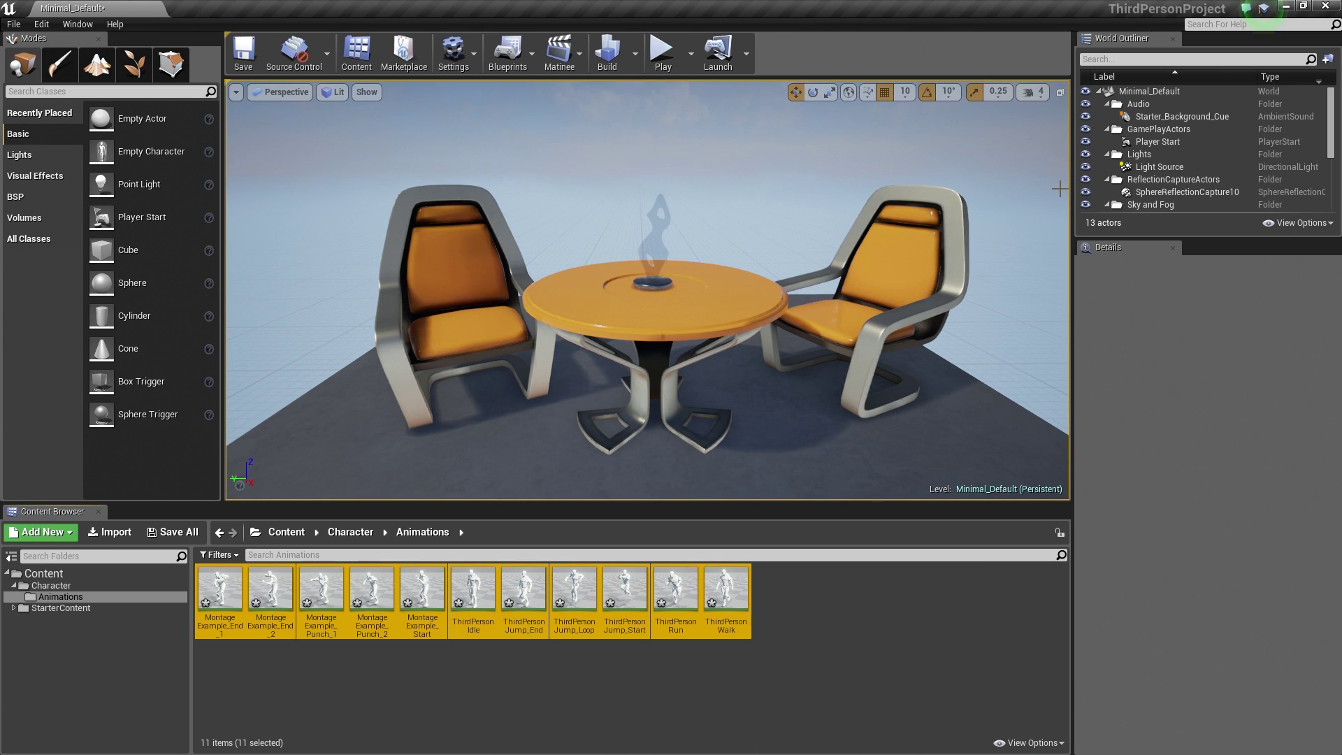
pyautogui.click(842, 680)
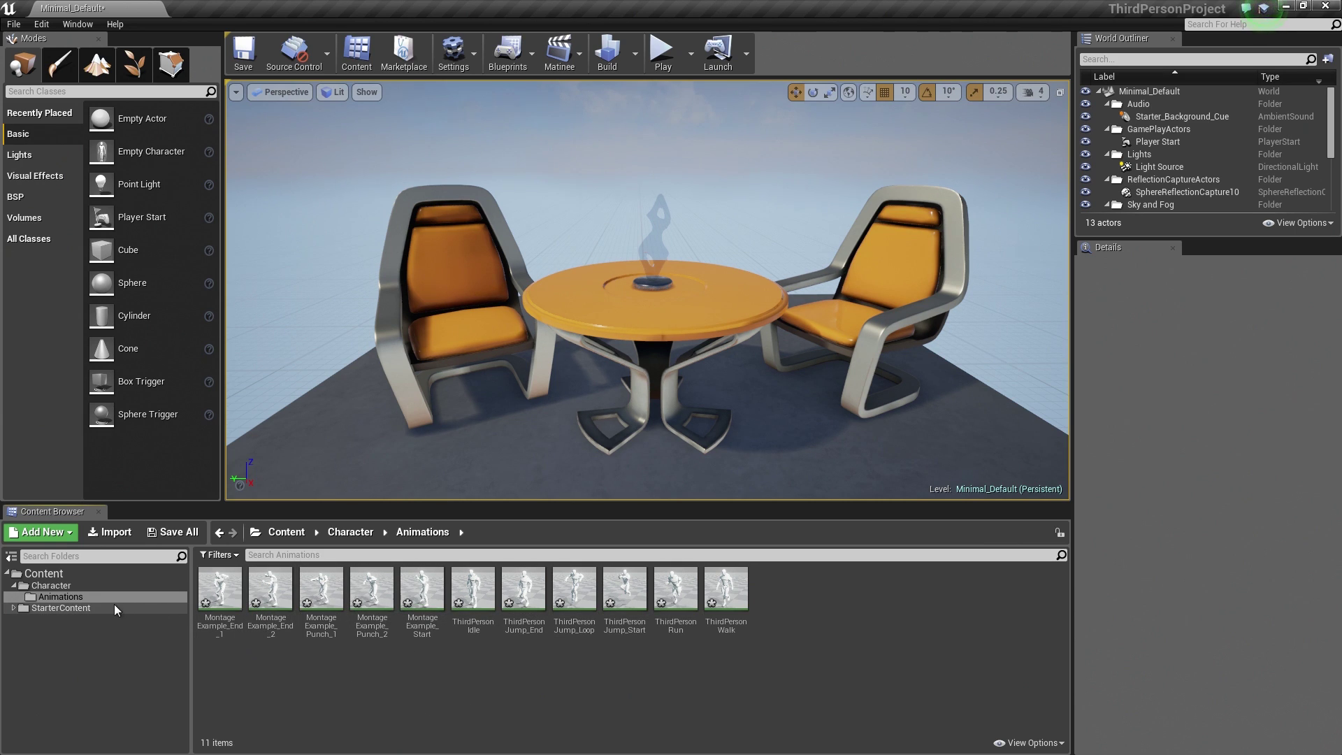
pyautogui.click(68, 586)
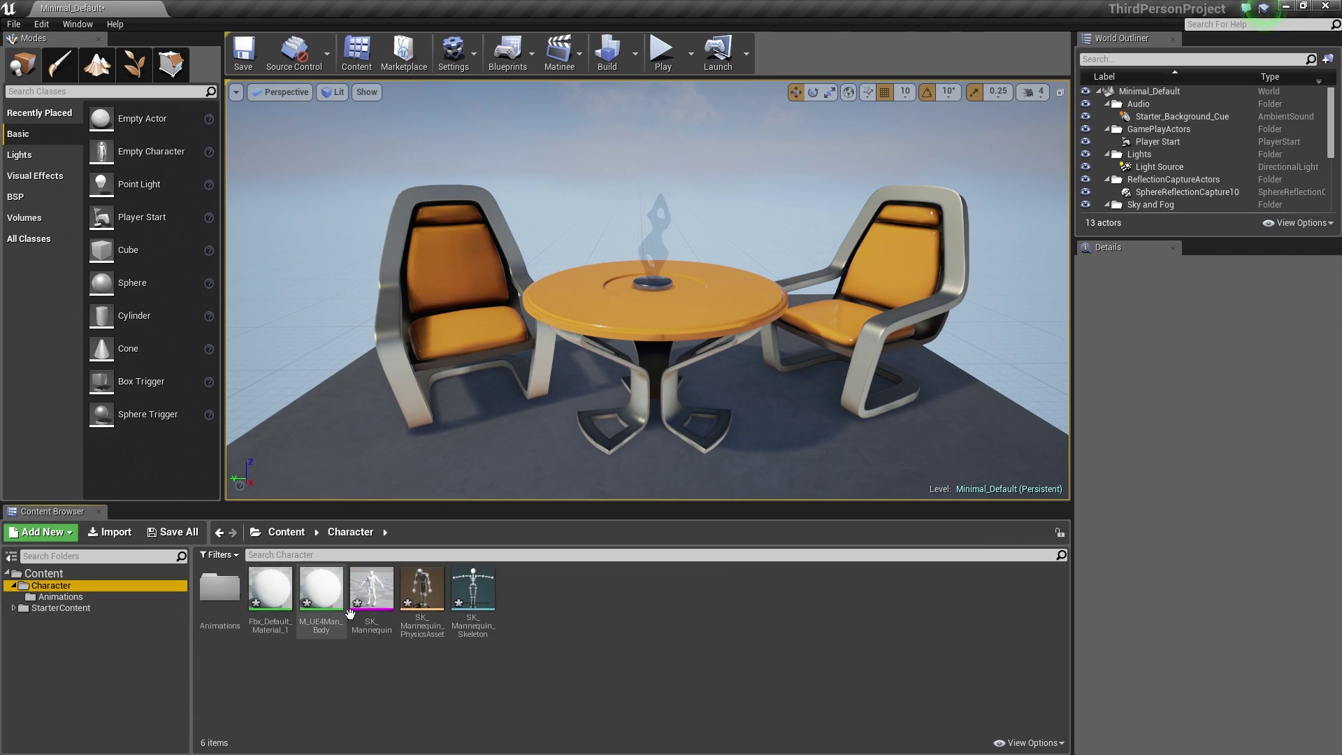
# Save all modified assets and the level through Save All
pyautogui.click(158, 536)
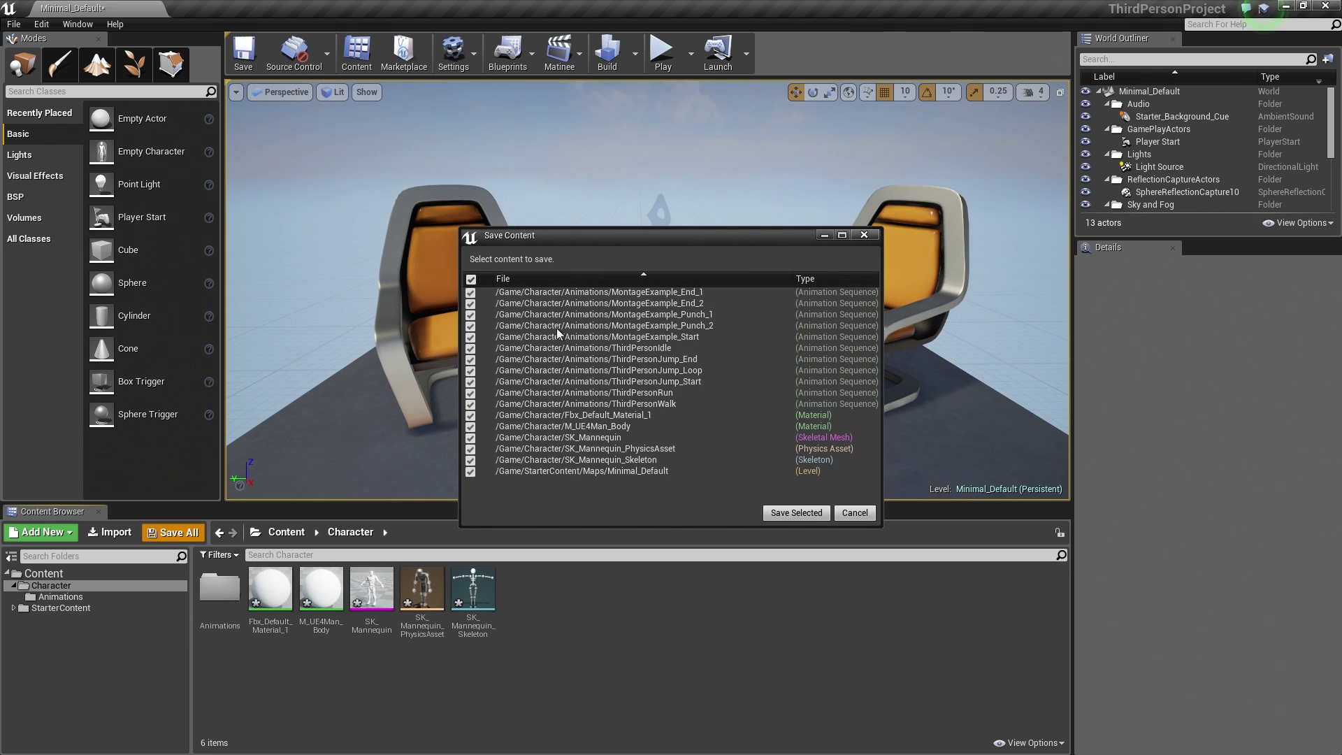
pyautogui.click(783, 514)
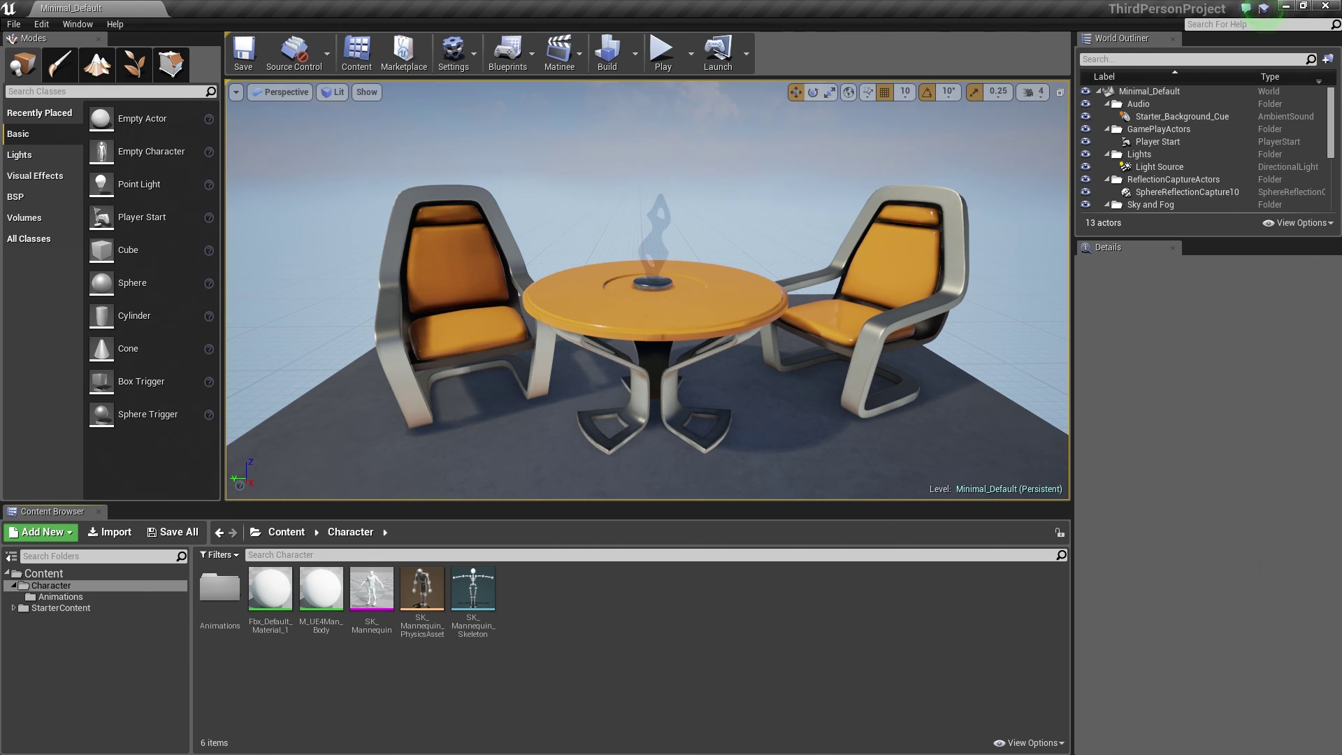
# Show the Animations folder to check its eleven mannequin animation sequences
pyautogui.click(81, 595)
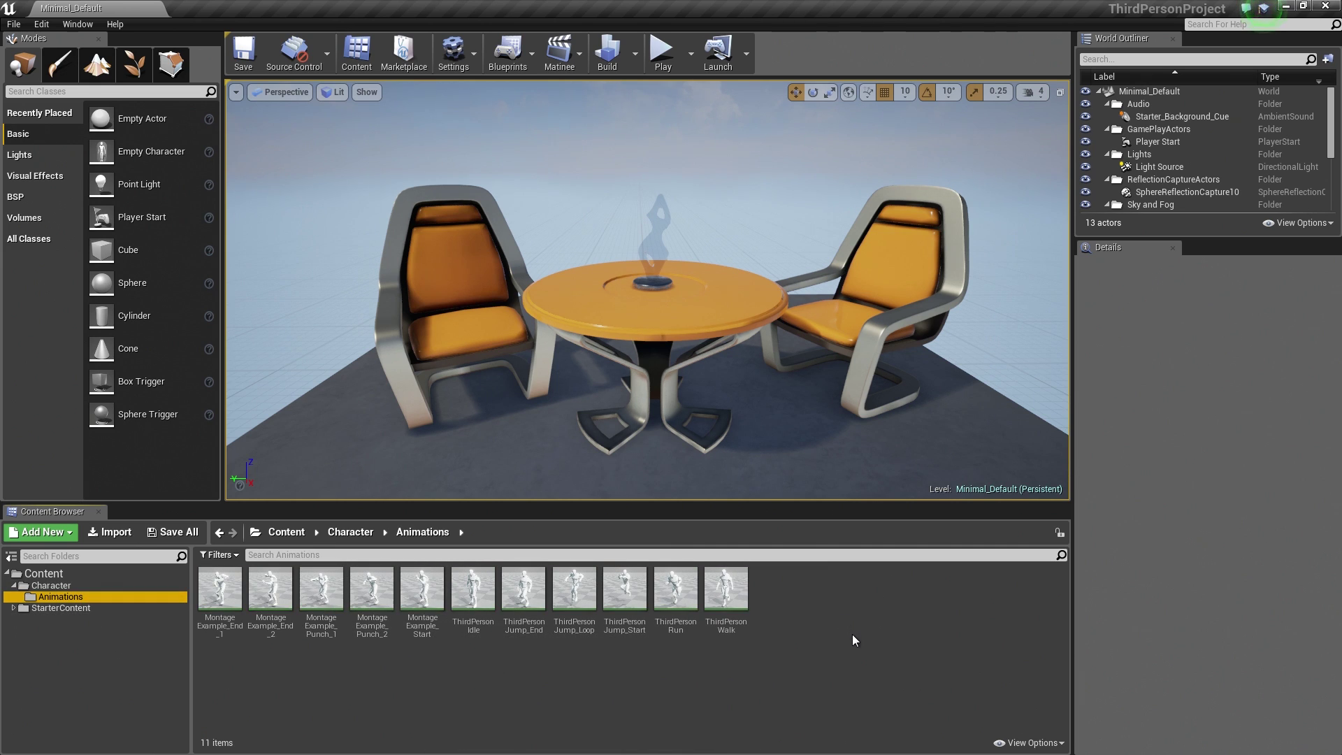